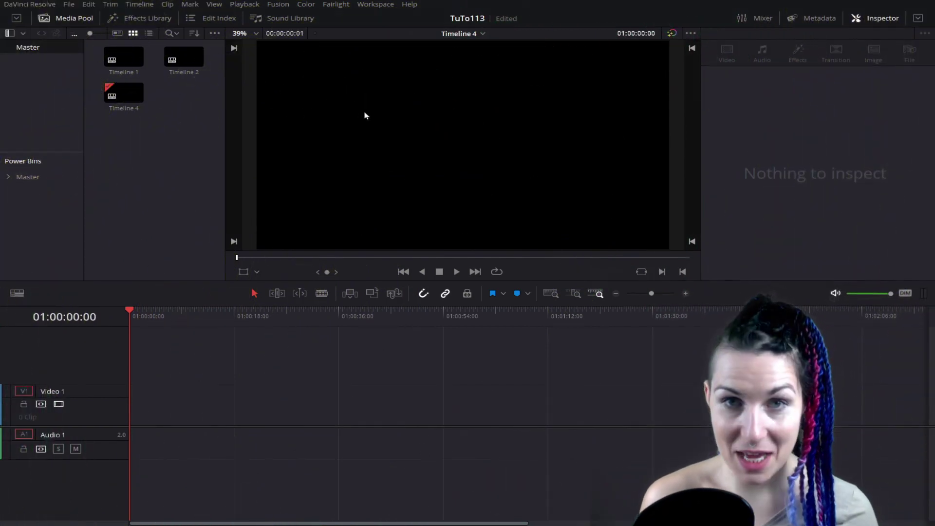
# Step: Drag a Fusion Composition from the Effects Library onto the start of the Video 1 track
pyautogui.click(137, 20)
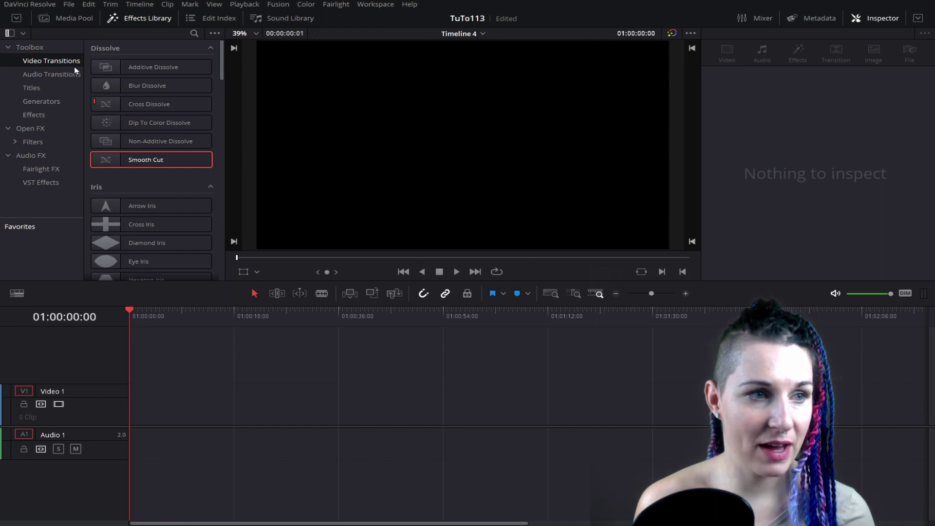
pyautogui.click(34, 114)
pyautogui.moveTo(129, 86)
pyautogui.mouseDown()
pyautogui.moveTo(213, 419)
pyautogui.moveTo(133, 415)
pyautogui.mouseUp()
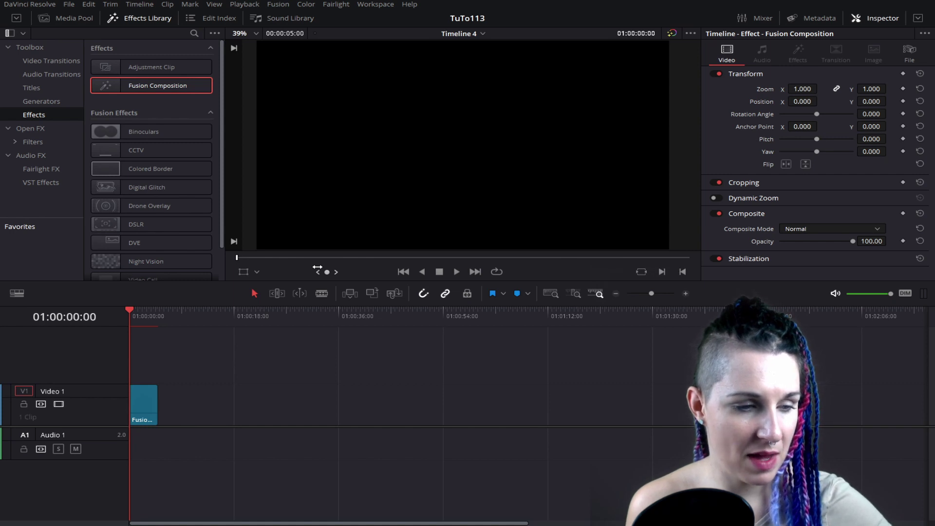
# Step: Open the clip on the Fusion page and move the MediaOut1 node further right
pyautogui.hotkey('shift', '5')
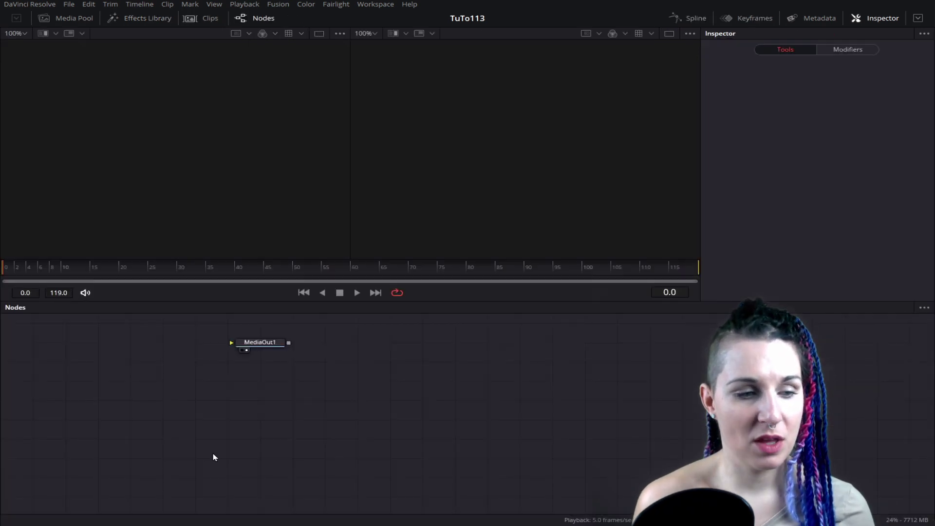
pyautogui.moveTo(265, 348); pyautogui.dragTo(655, 503)
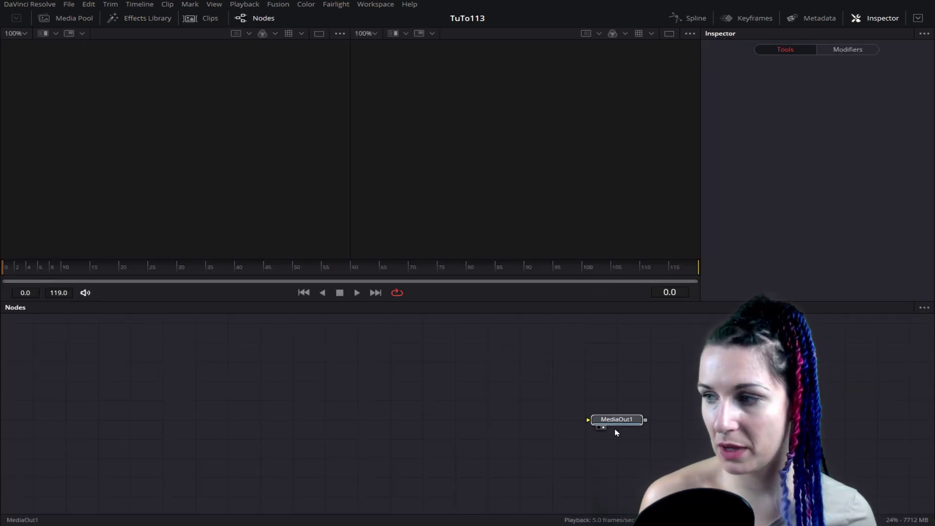
pyautogui.click(592, 418)
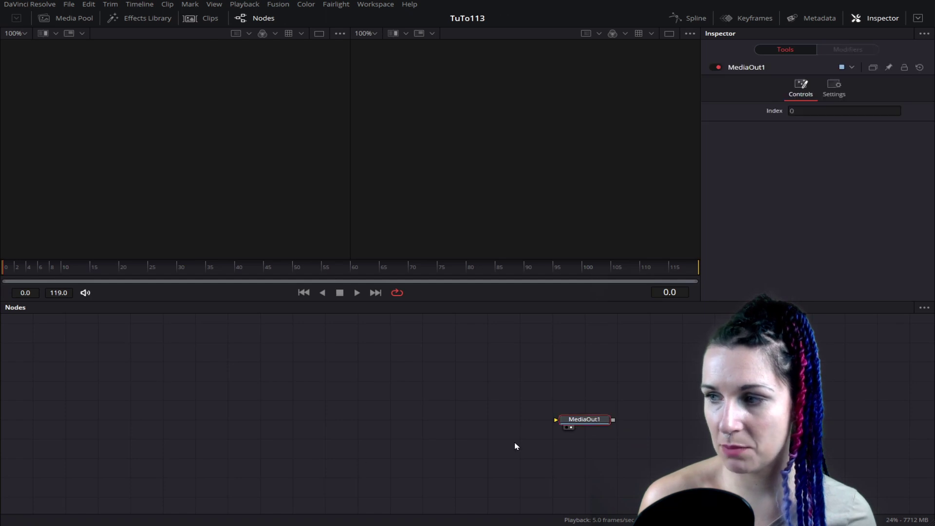
pyautogui.click(94, 417)
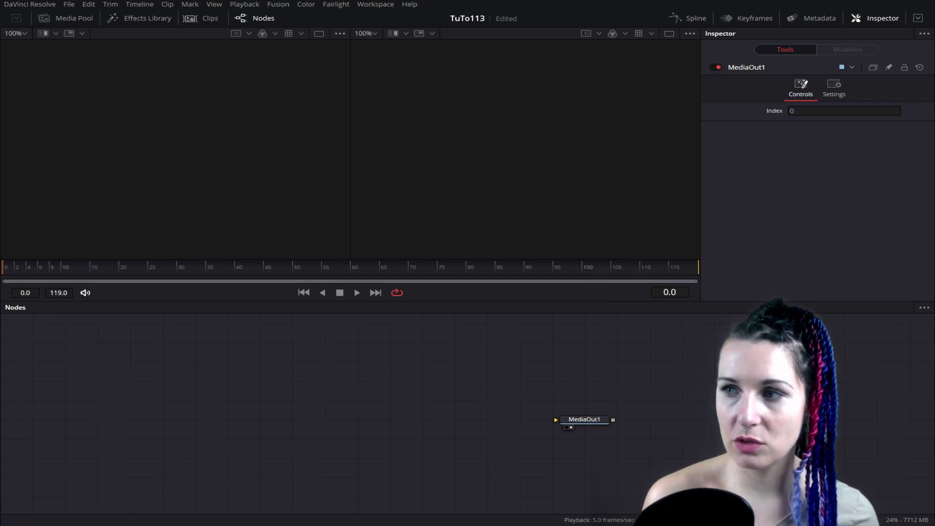
# Step: Add an sEllipse node via the 'sel' tool search and show its Style colour settings
pyautogui.hotkey('ctrl', 'space')
pyautogui.write('xf')
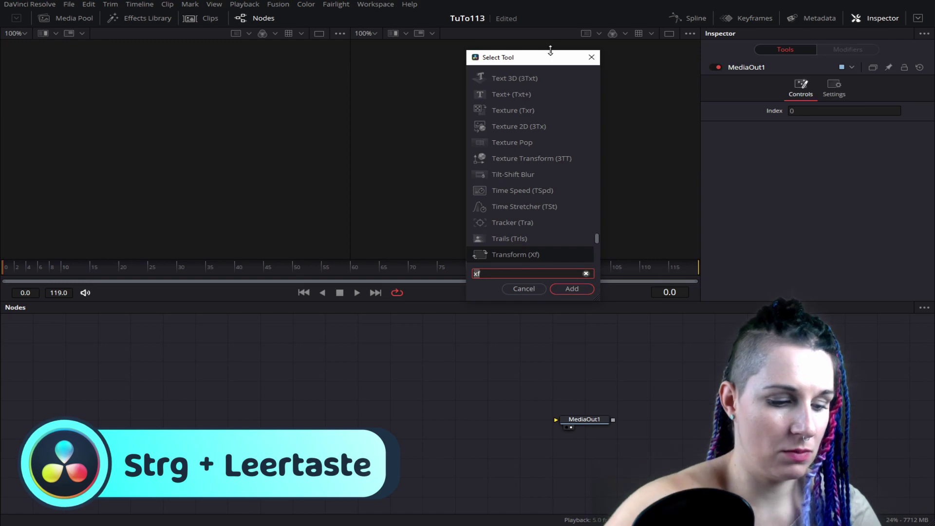
pyautogui.press('BackSpace')
pyautogui.press('BackSpace')
pyautogui.write('sel')
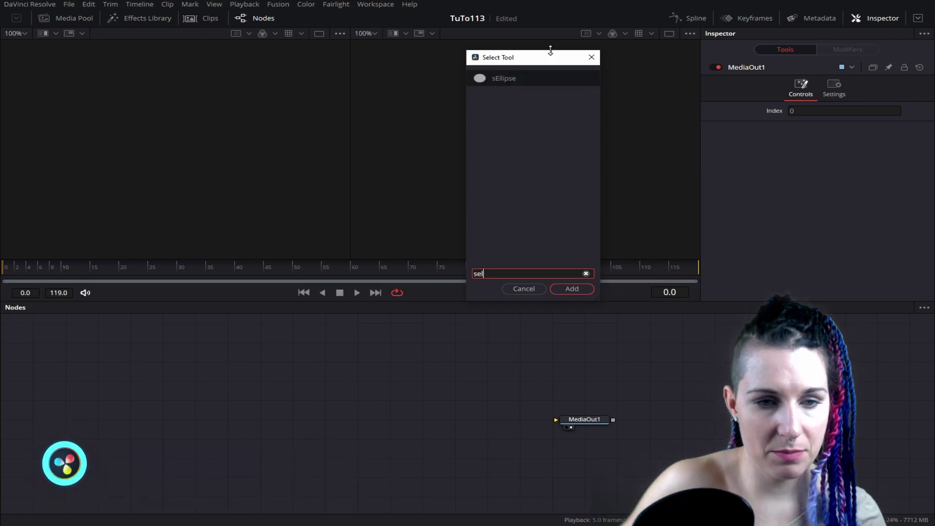
pyautogui.click(573, 290)
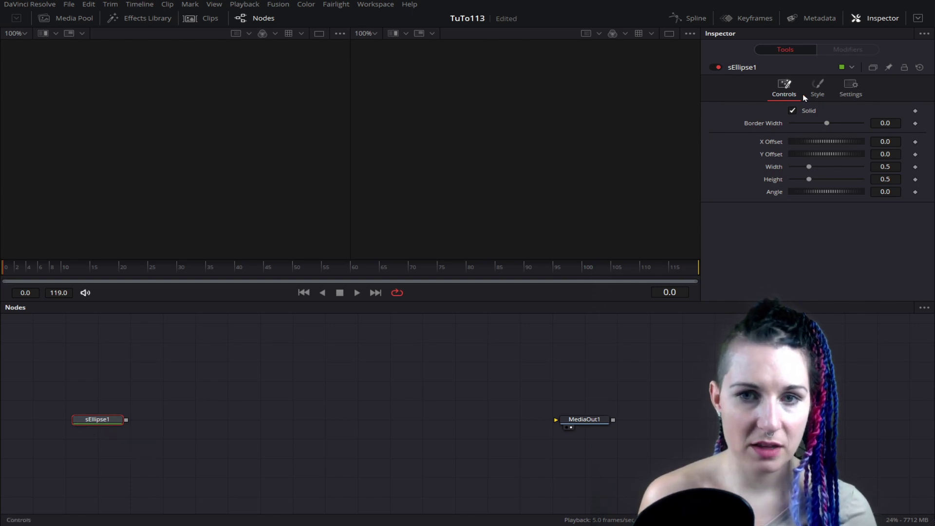
pyautogui.click(819, 88)
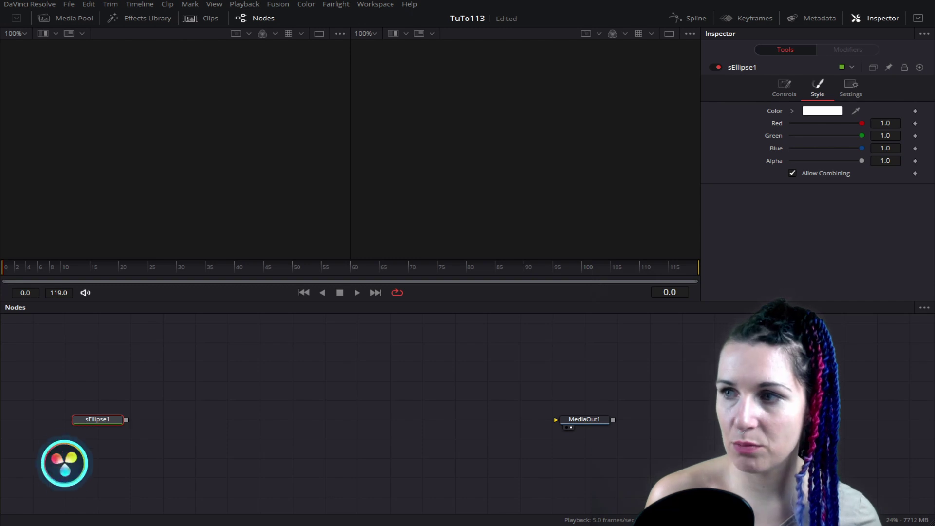
# Step: Add an sMerge node after sEllipse1 and move sMerge1 further right
pyautogui.hotkey('shift', 'space')
pyautogui.write('sel')
pyautogui.moveTo(429, 95); pyautogui.dragTo(433, 75)
pyautogui.press('BackSpace')
pyautogui.press('BackSpace')
pyautogui.write('m')
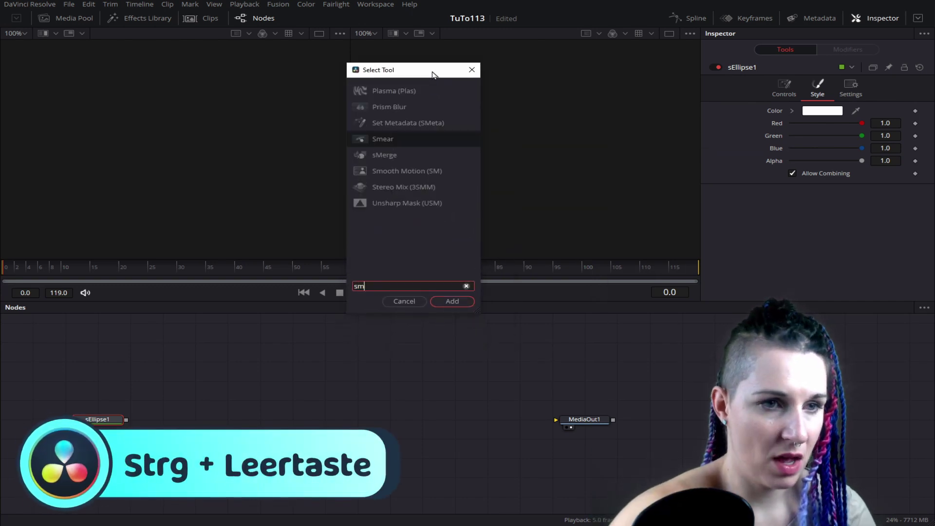
pyautogui.write('e')
pyautogui.press('Down')
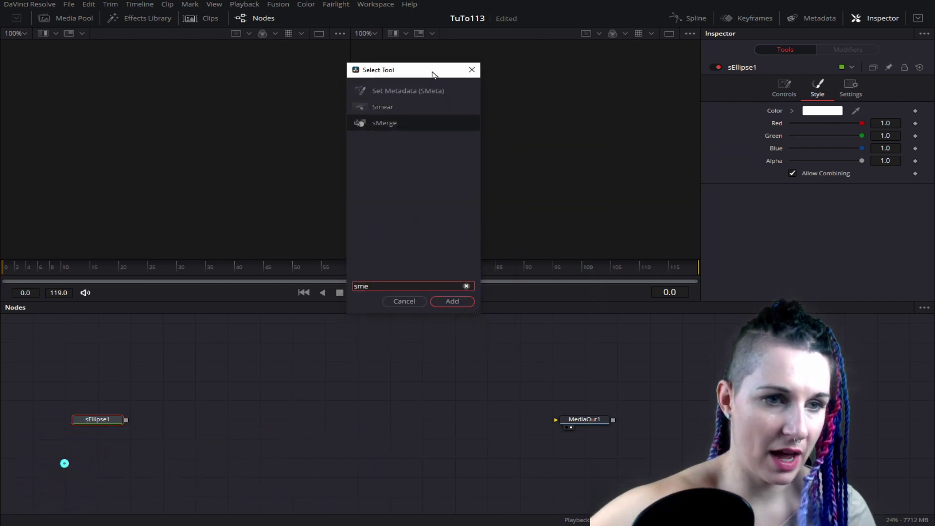
pyautogui.press('Return')
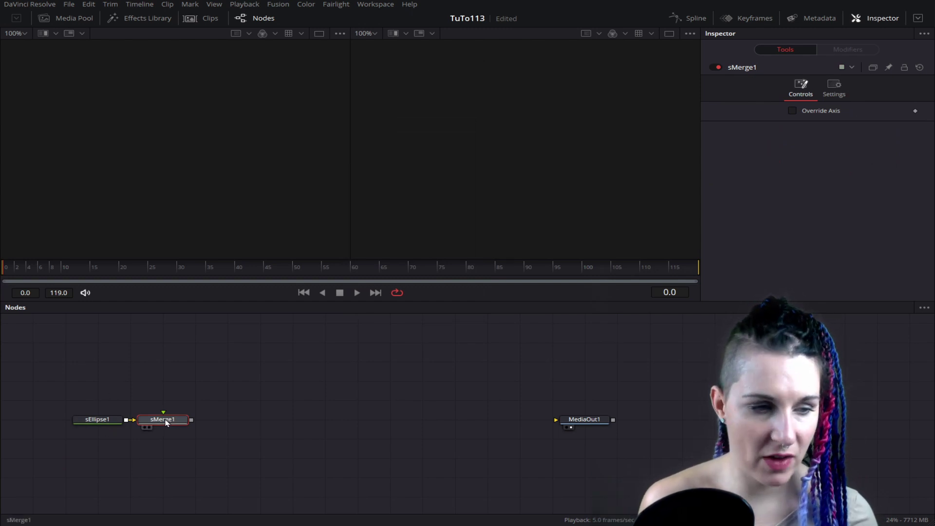
pyautogui.moveTo(166, 423); pyautogui.dragTo(193, 423)
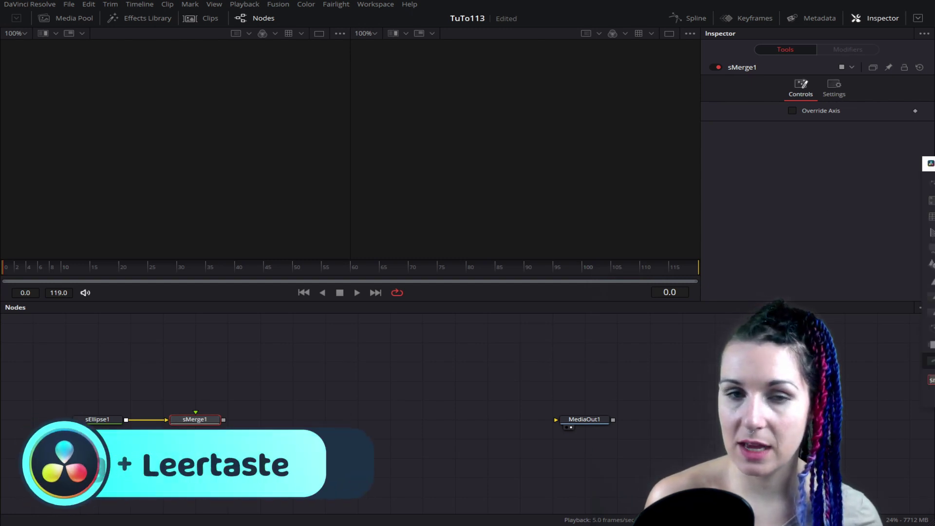
# Step: Add sRender after sMerge1, wire it into MediaOut1, and view sRender1 in the left viewer
pyautogui.hotkey('ctrl', 'space')
pyautogui.write('sme')
pyautogui.press('BackSpace')
pyautogui.press('BackSpace')
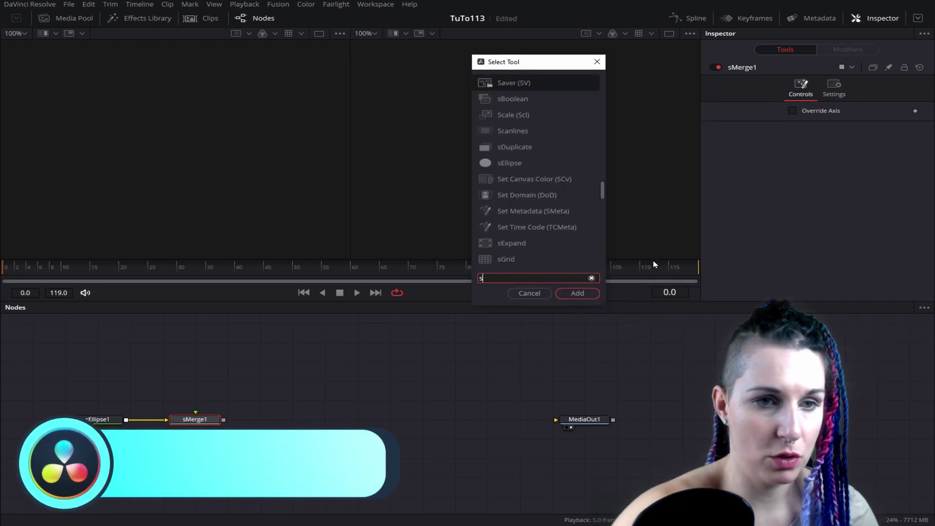
pyautogui.write('re')
pyautogui.press('Down')
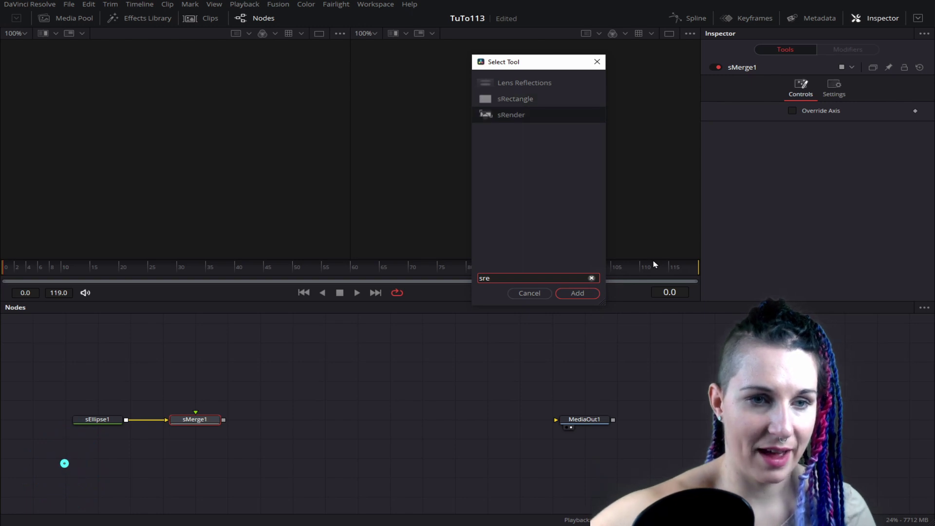
pyautogui.press('Return')
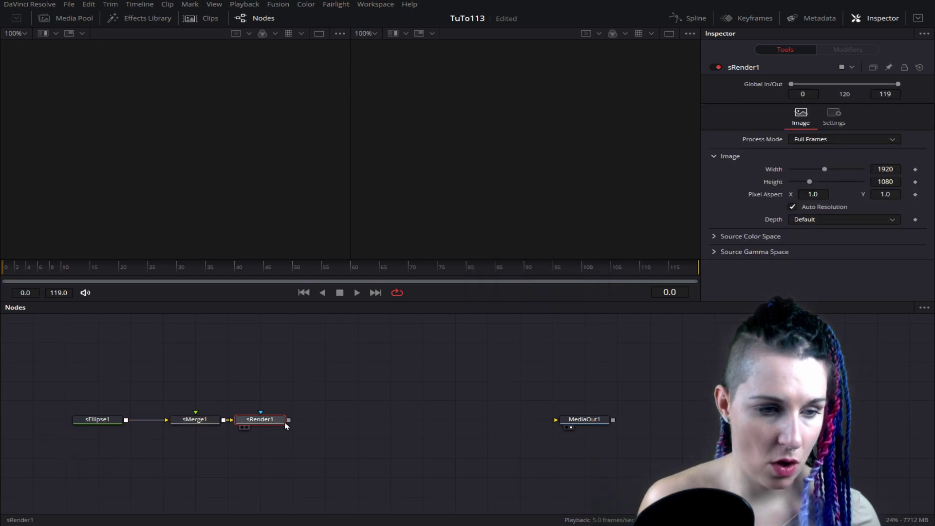
pyautogui.moveTo(290, 423); pyautogui.dragTo(581, 421)
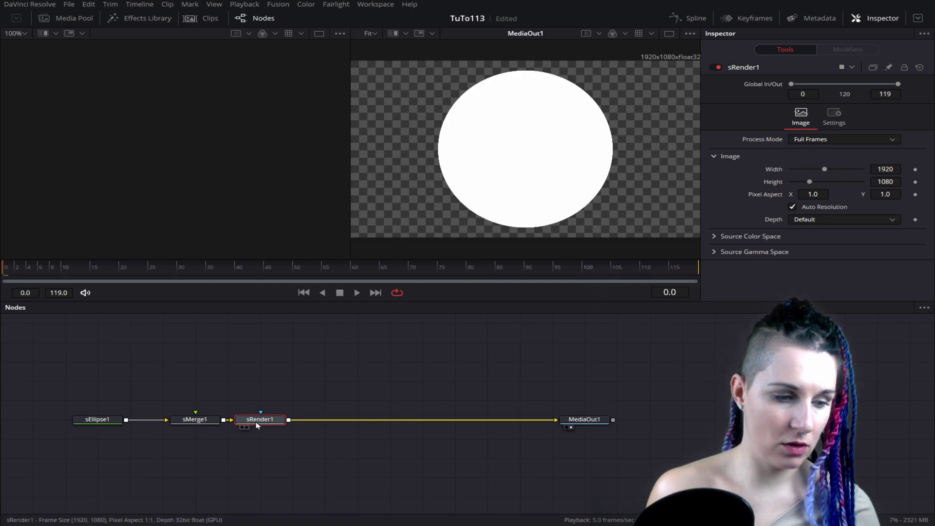
pyautogui.press('1')
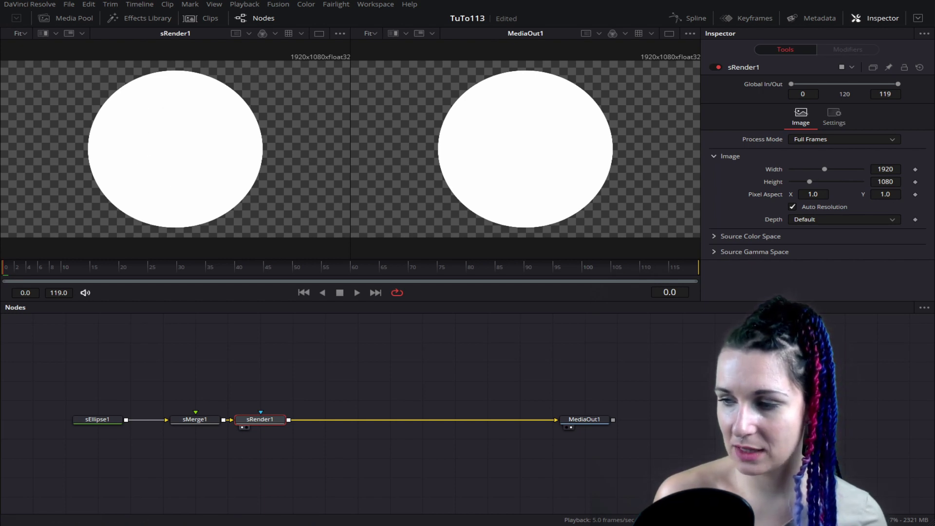
# Step: Browse Coolors trending palettes for the light blue, teal, dark teal, yellow and orange palette, then minimize the browser
pyautogui.hotkey('alt', 'Tab')
pyautogui.moveTo(344, 33); pyautogui.dragTo(344, 19)
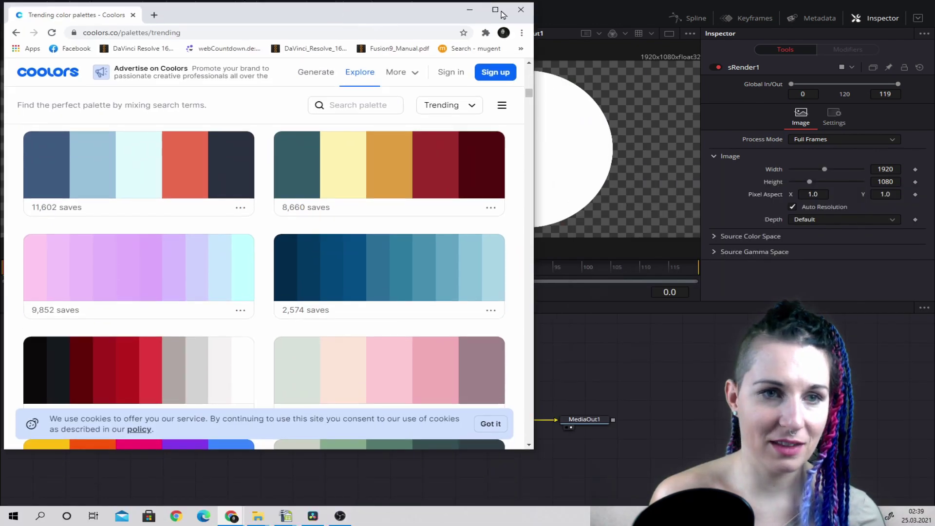
pyautogui.scroll(-2, 264, 224)
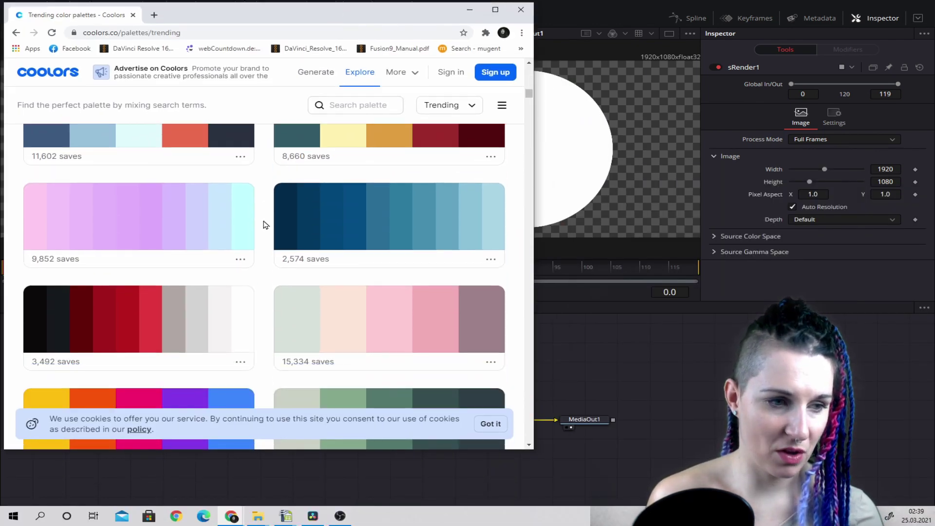
pyautogui.scroll(2, 286, 229)
pyautogui.scroll(2, 278, 231)
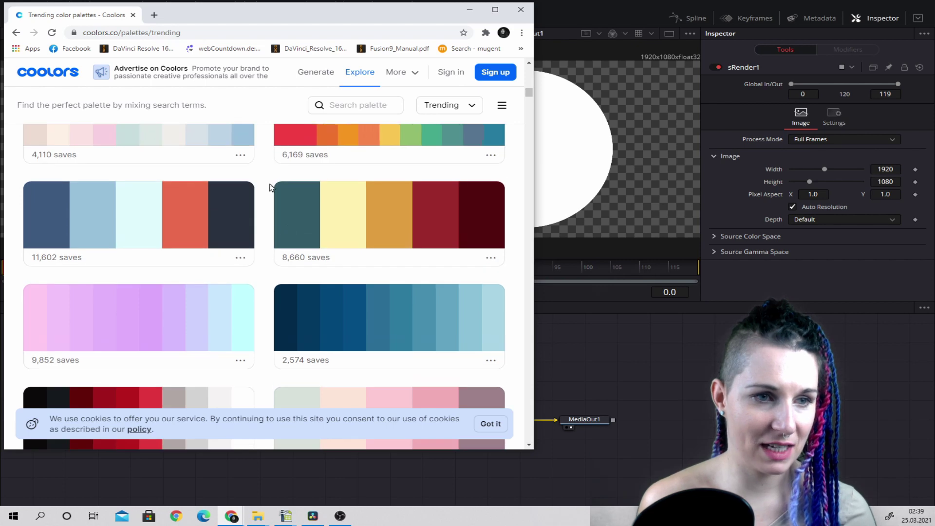
pyautogui.scroll(1, 274, 233)
pyautogui.scroll(3, 272, 232)
pyautogui.scroll(3, 273, 232)
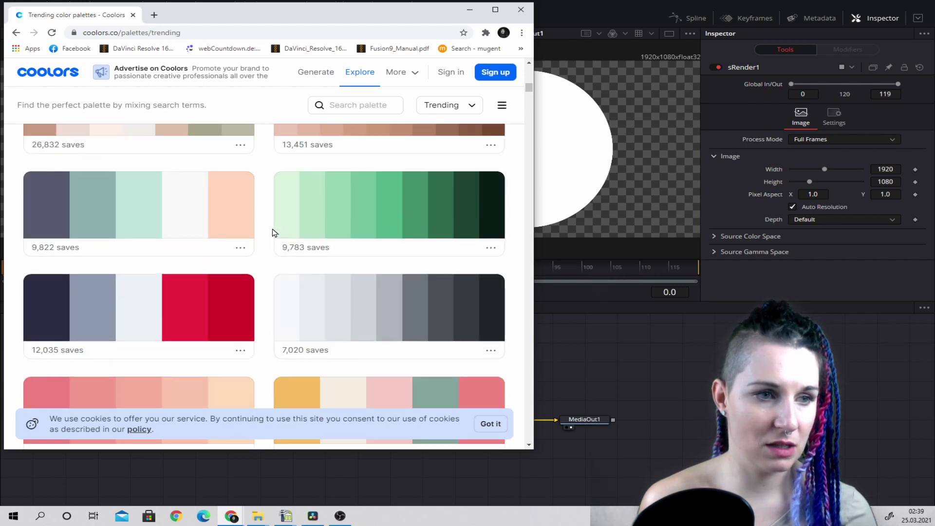
pyautogui.scroll(3, 273, 232)
pyautogui.scroll(3, 272, 233)
pyautogui.scroll(3, 273, 233)
pyautogui.scroll(3, 272, 233)
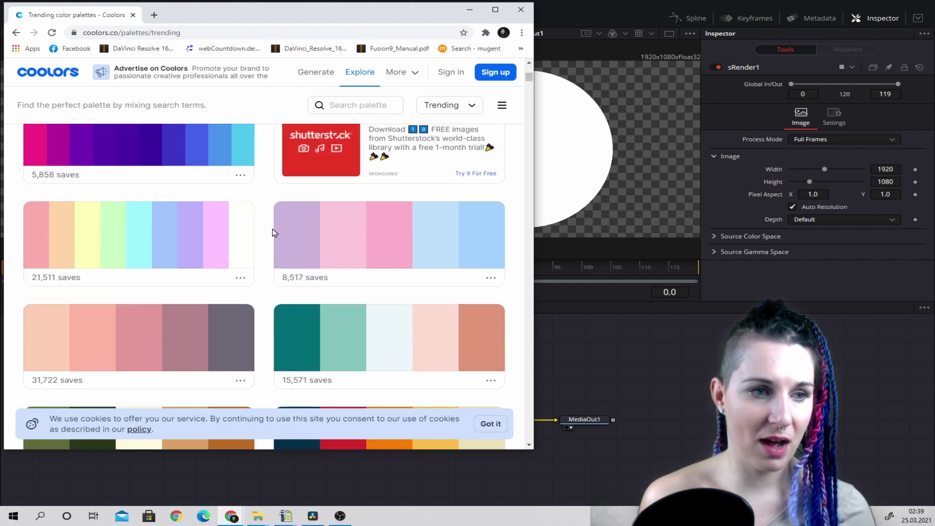
pyautogui.scroll(3, 273, 233)
pyautogui.scroll(3, 273, 232)
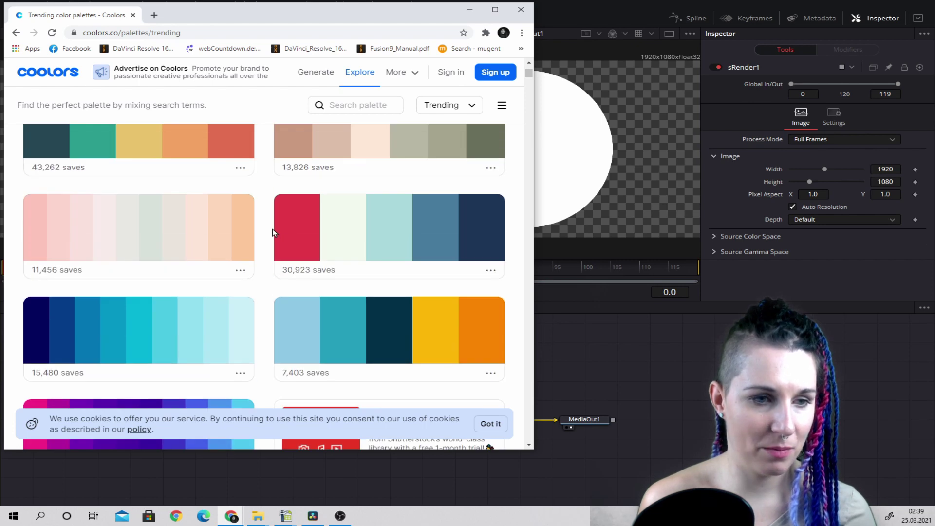
pyautogui.scroll(-5, 251, 242)
pyautogui.scroll(5, 250, 242)
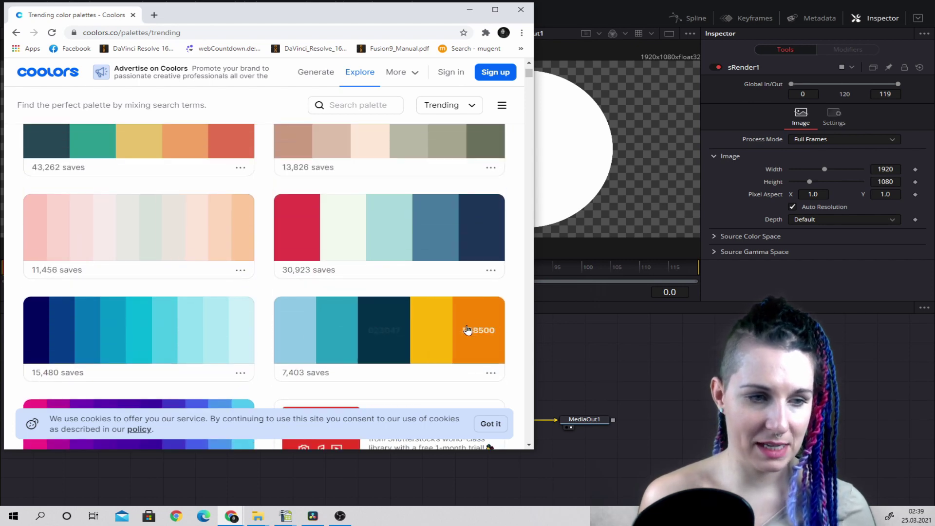
pyautogui.click(469, 10)
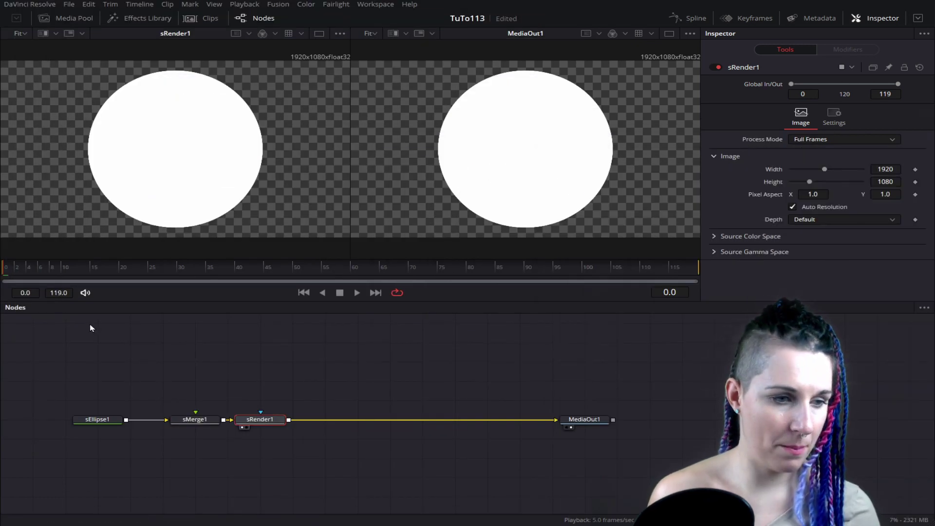
# Step: Move the sEllipse1 circle toward the lower left of the frame
pyautogui.click(154, 183)
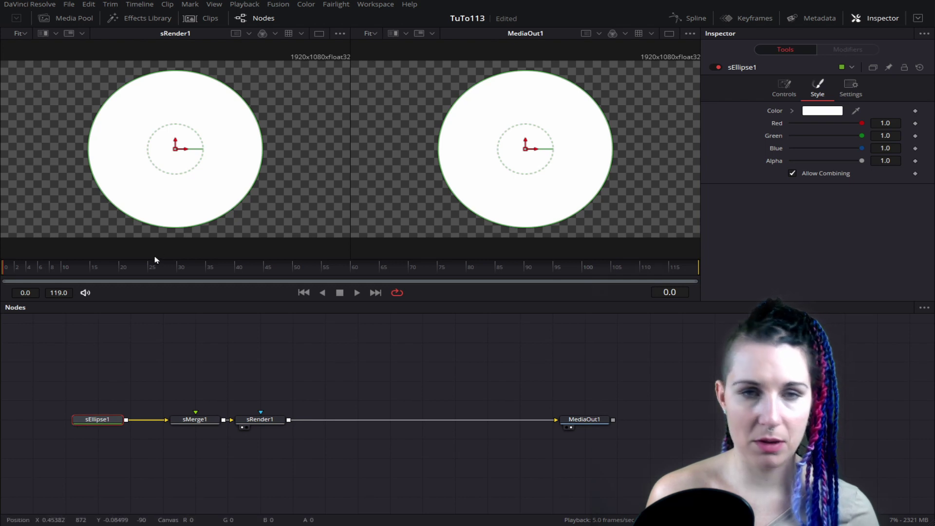
pyautogui.scroll(-2, 163, 150)
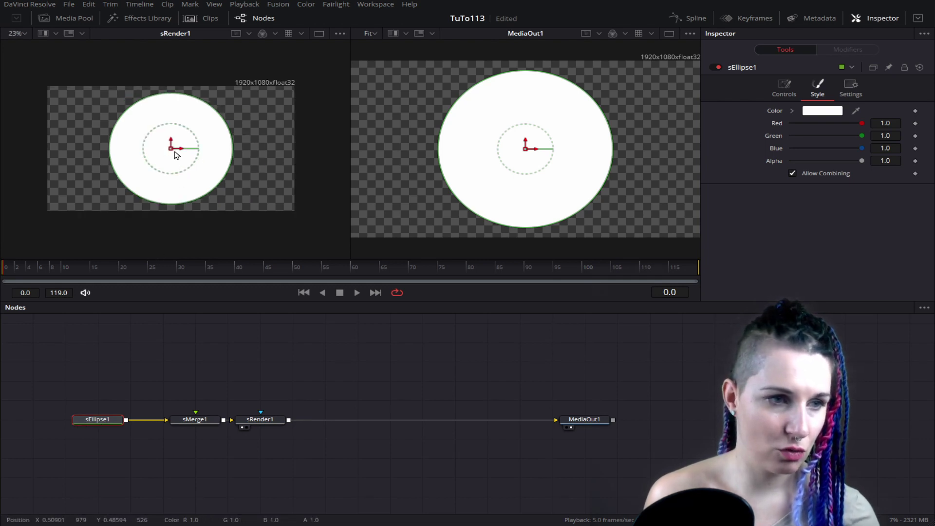
pyautogui.moveTo(171, 149); pyautogui.dragTo(77, 183)
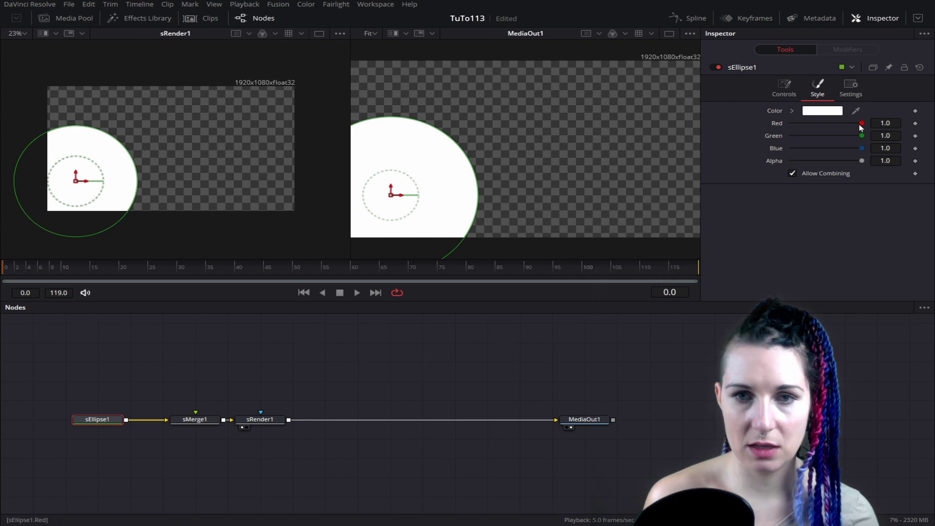
# Step: Recolour the circle dark teal #023047 by sampling it from the screen, then copy the node
pyautogui.click(811, 113)
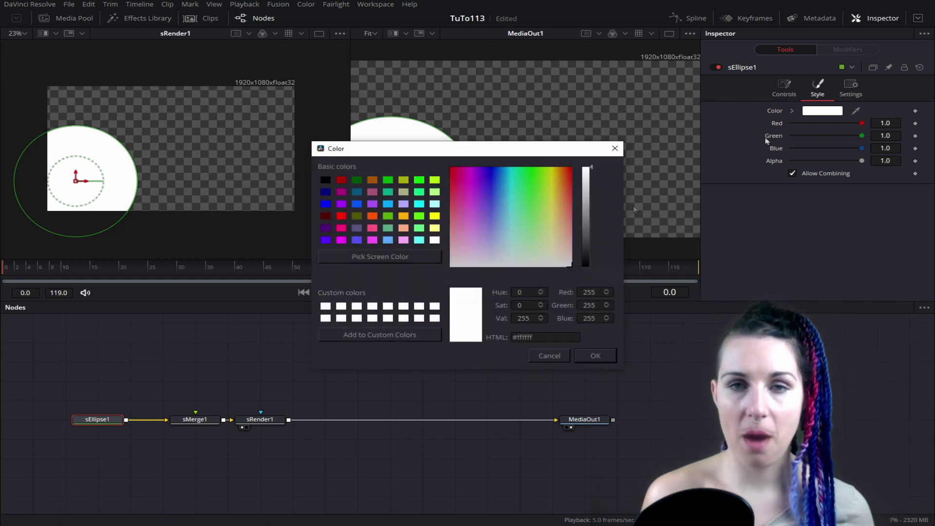
pyautogui.click(378, 257)
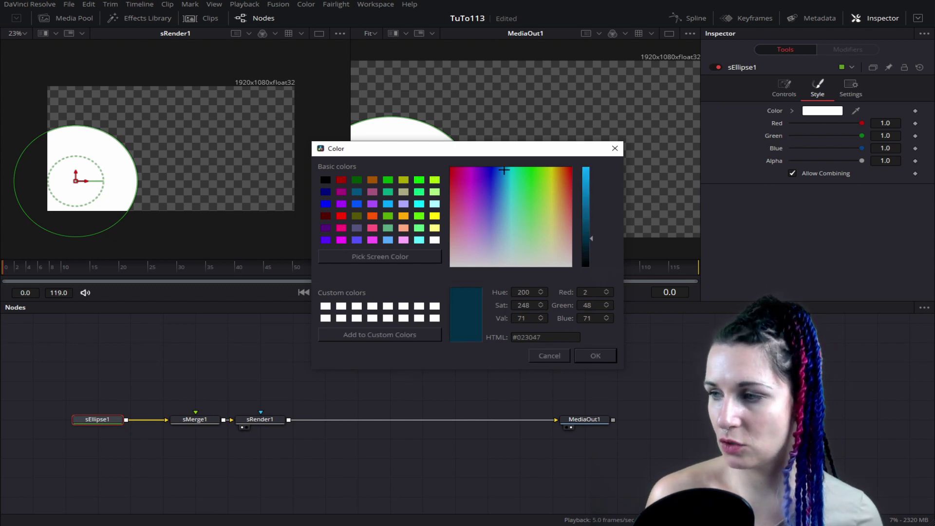
pyautogui.click(485, 319)
pyautogui.click(595, 356)
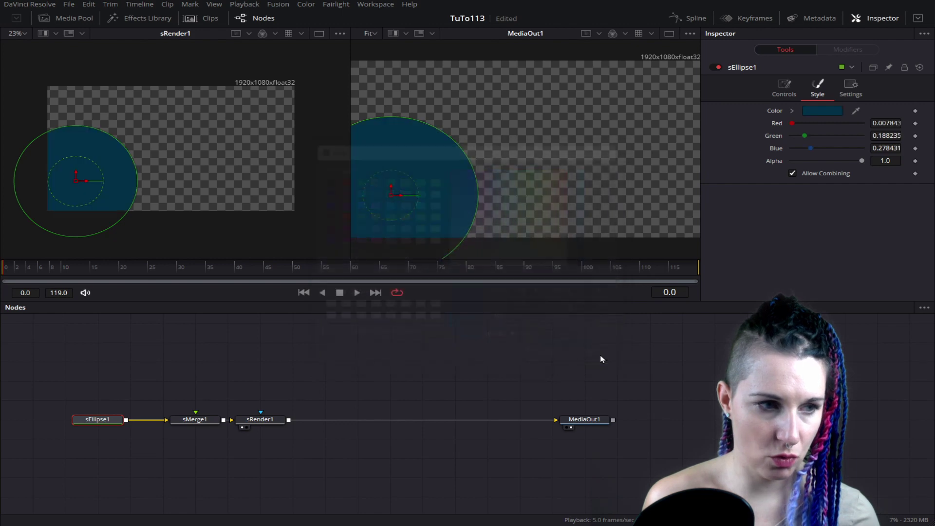
pyautogui.hotkey('ctrl', 'c')
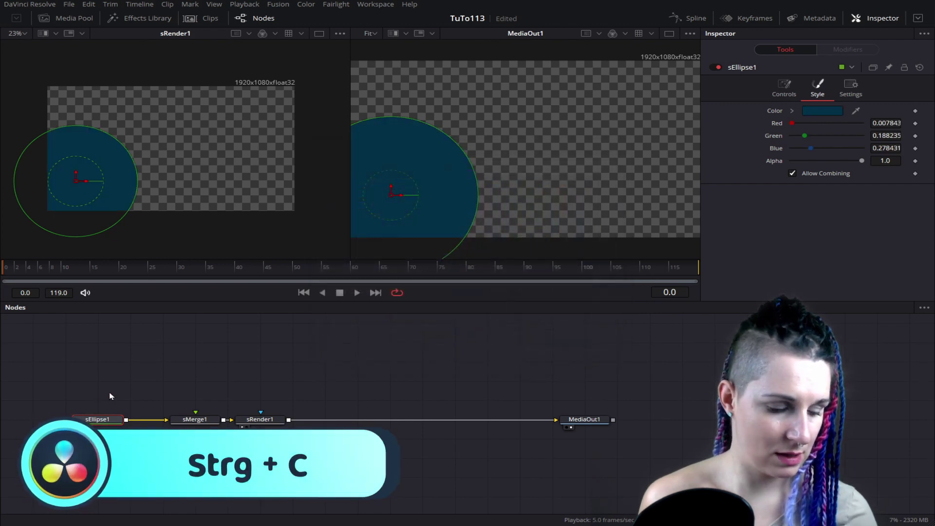
# Step: Paste a copy of the ellipse as sEllipse1_1 and connect it into sMerge1
pyautogui.click(99, 364)
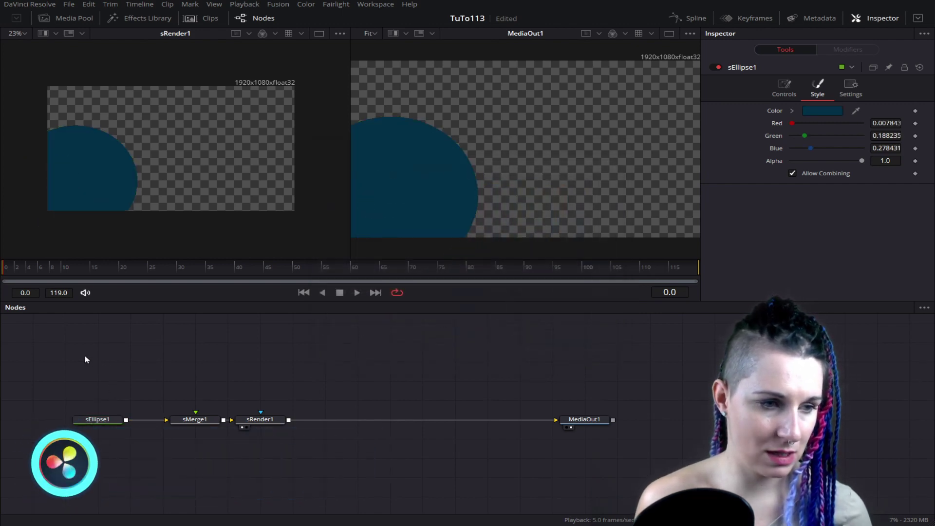
pyautogui.hotkey('ctrl', 'v')
pyautogui.moveTo(108, 363); pyautogui.dragTo(104, 394)
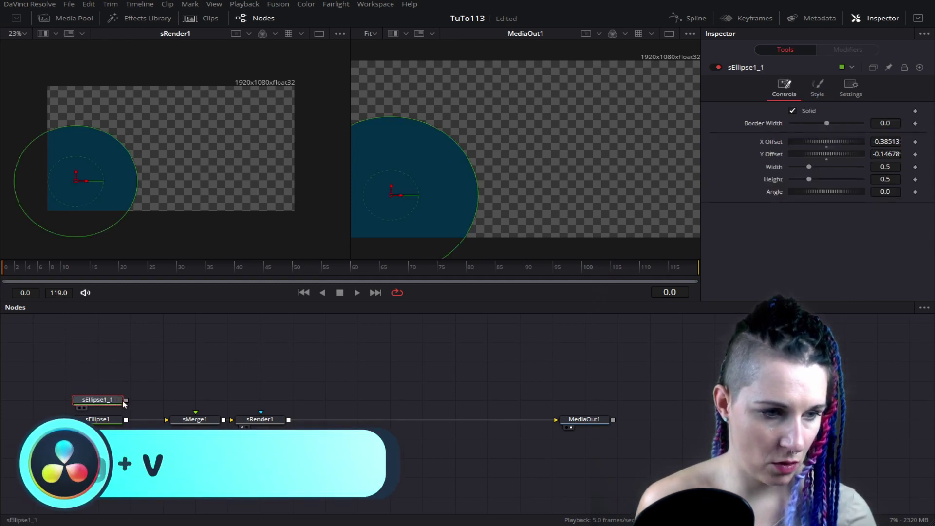
pyautogui.moveTo(126, 400); pyautogui.dragTo(183, 425)
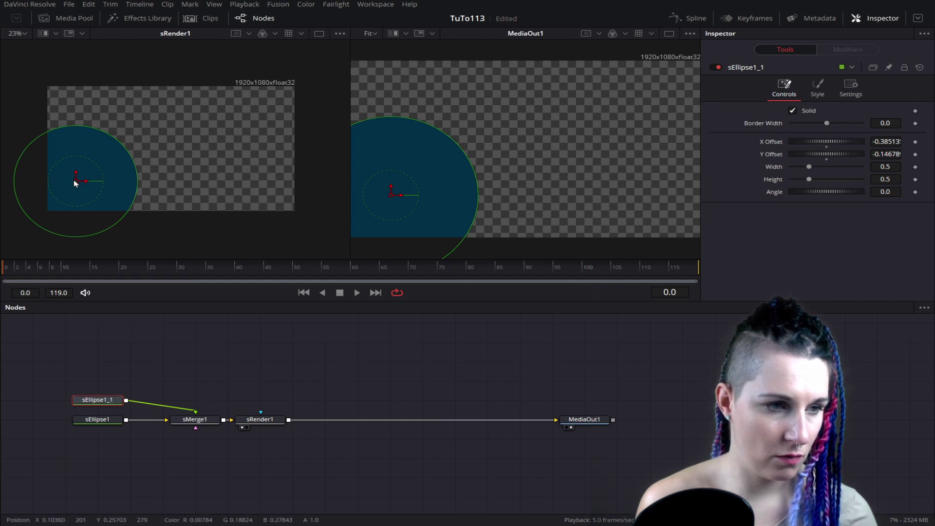
# Step: Move the new ellipse to the upper right and stretch it into a wide oval (1.148649)
pyautogui.moveTo(75, 180); pyautogui.dragTo(258, 122)
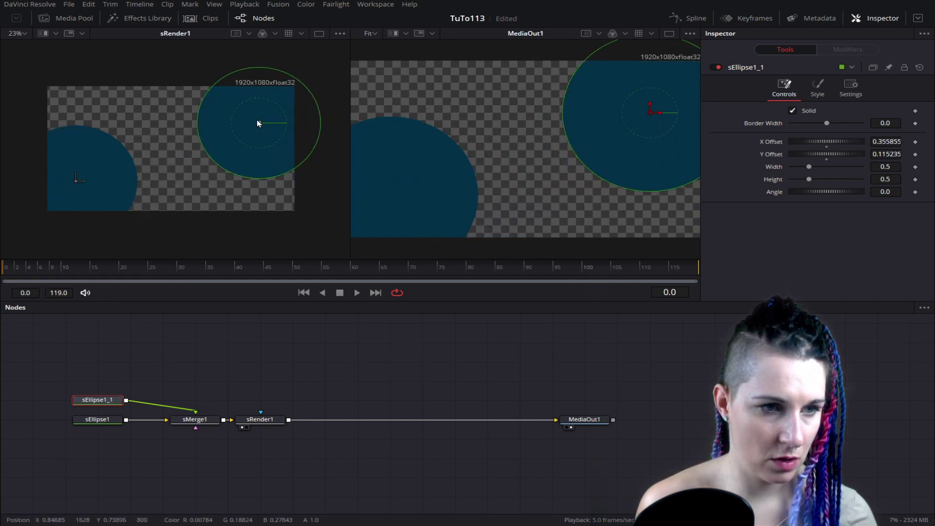
pyautogui.moveTo(257, 122); pyautogui.dragTo(253, 117)
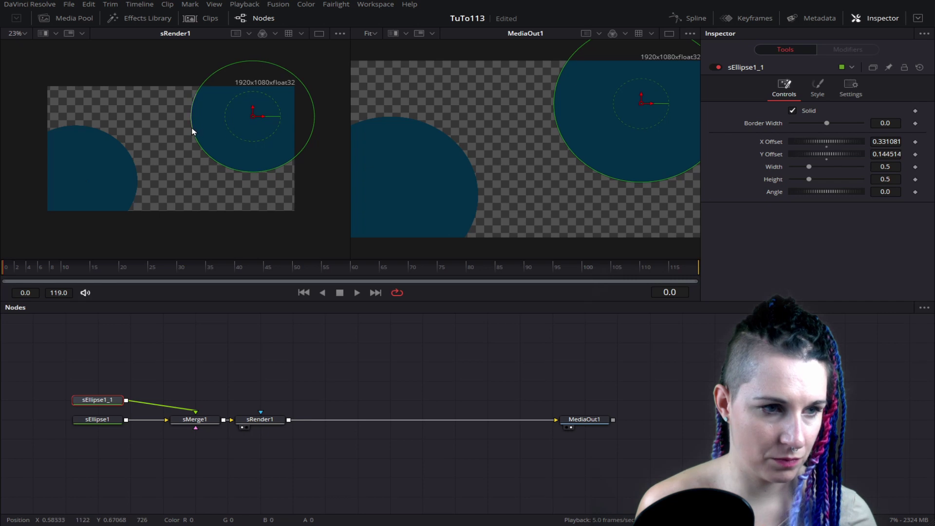
pyautogui.moveTo(192, 132); pyautogui.dragTo(112, 125)
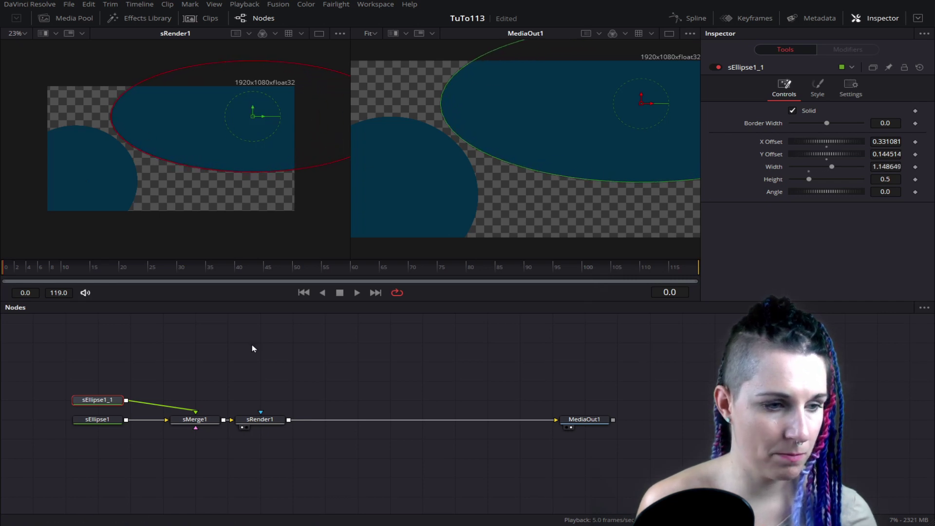
pyautogui.click(818, 86)
# Step: Begin recolouring sEllipse1_1 by sampling a palette colour from the screen
pyautogui.click(822, 111)
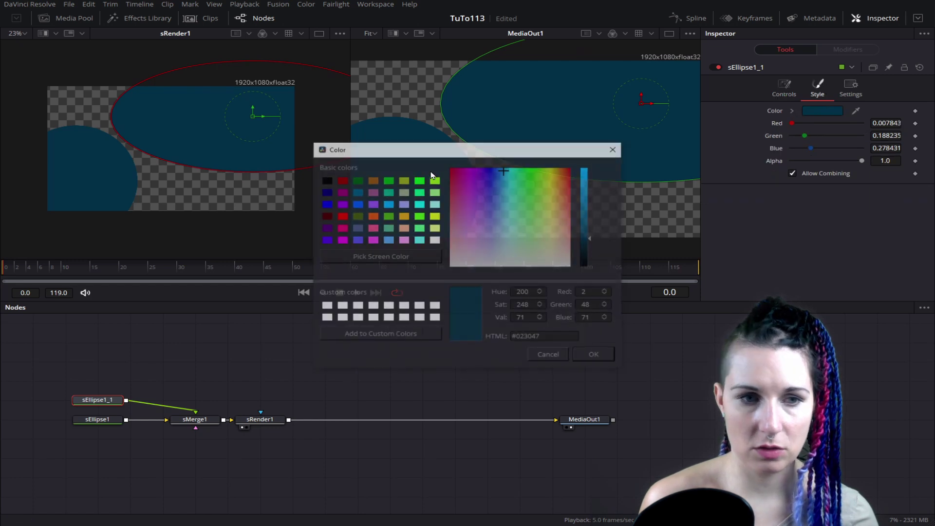
pyautogui.click(387, 254)
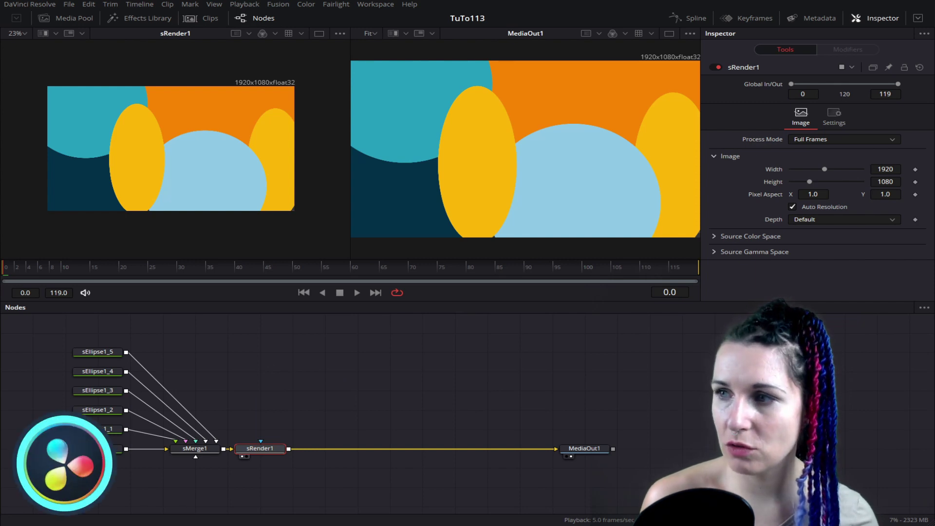
# Step: Add a Displace node after the render using the 'displ' search
pyautogui.hotkey('ctrl', 'space')
pyautogui.write('sre')
pyautogui.press('BackSpace')
pyautogui.press('BackSpace')
pyautogui.press('BackSpace')
pyautogui.write('di')
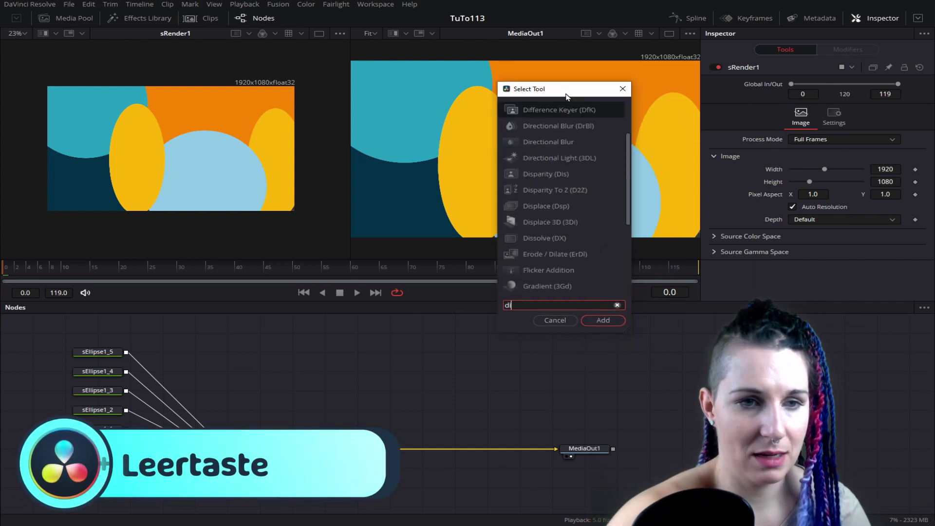
pyautogui.write('spl')
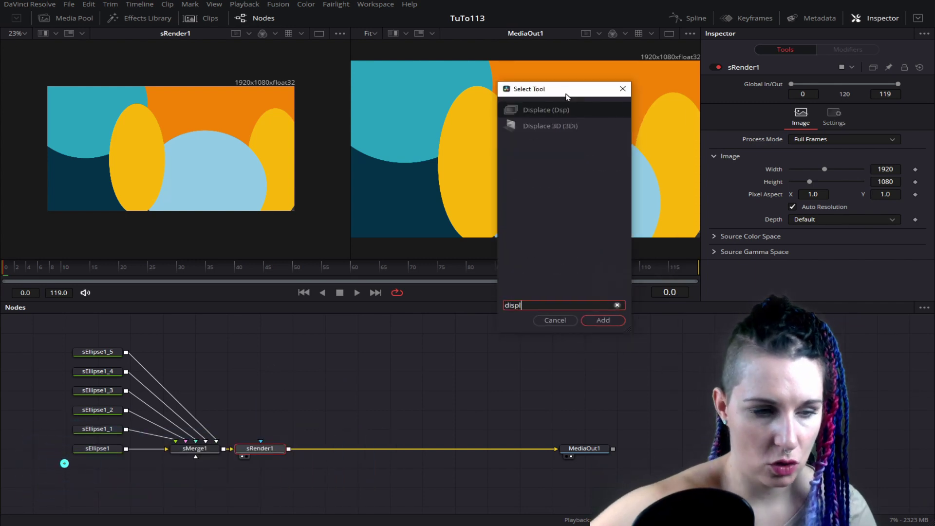
pyautogui.press('Return')
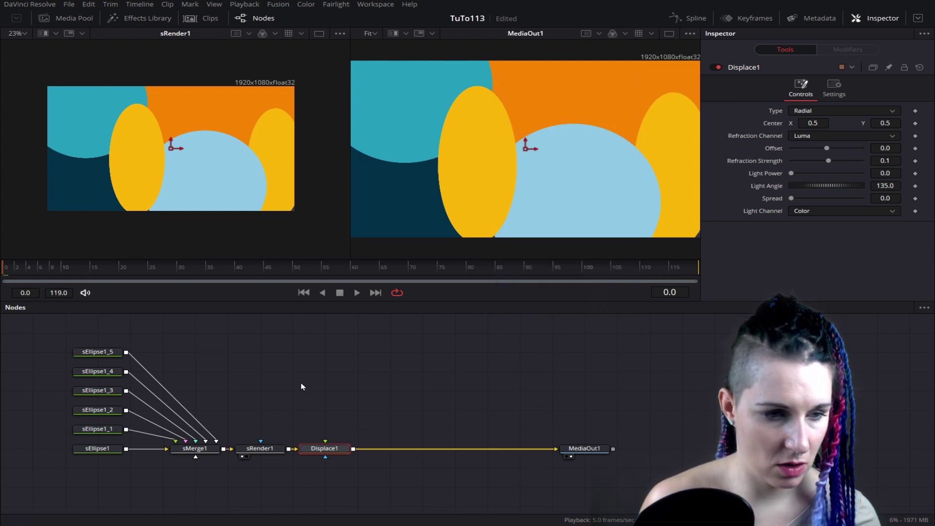
pyautogui.click(335, 389)
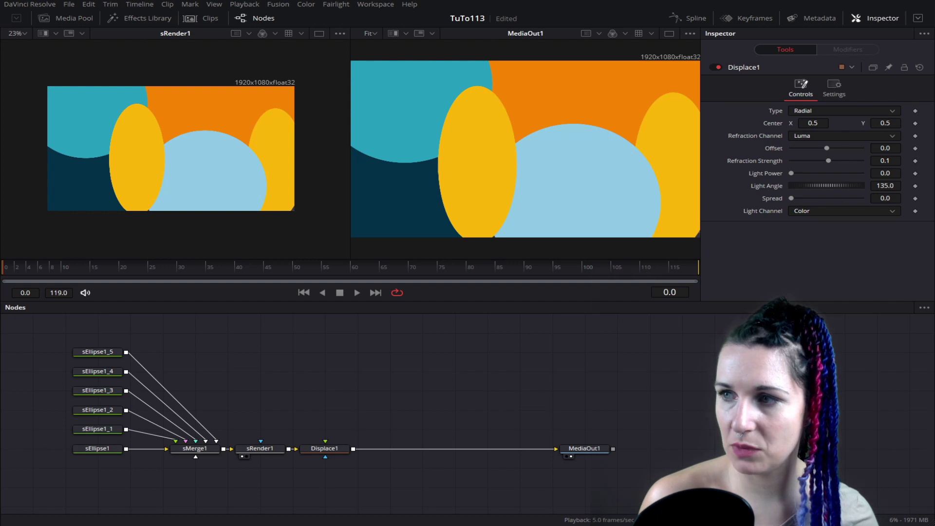
# Step: Add a FastNoise node, feed it into Displace1, and place it just above
pyautogui.hotkey('ctrl', 'space')
pyautogui.moveTo(784, 128); pyautogui.dragTo(589, 91)
pyautogui.write('fn')
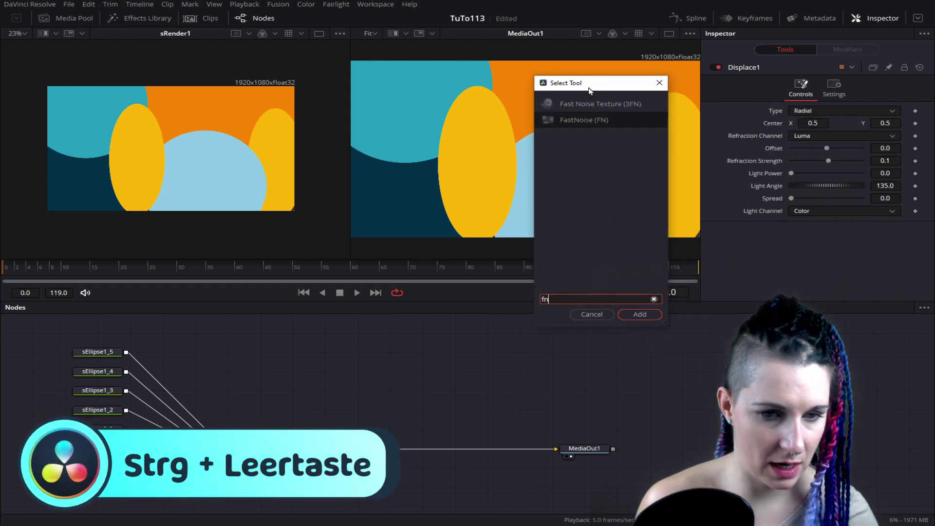
pyautogui.press('Return')
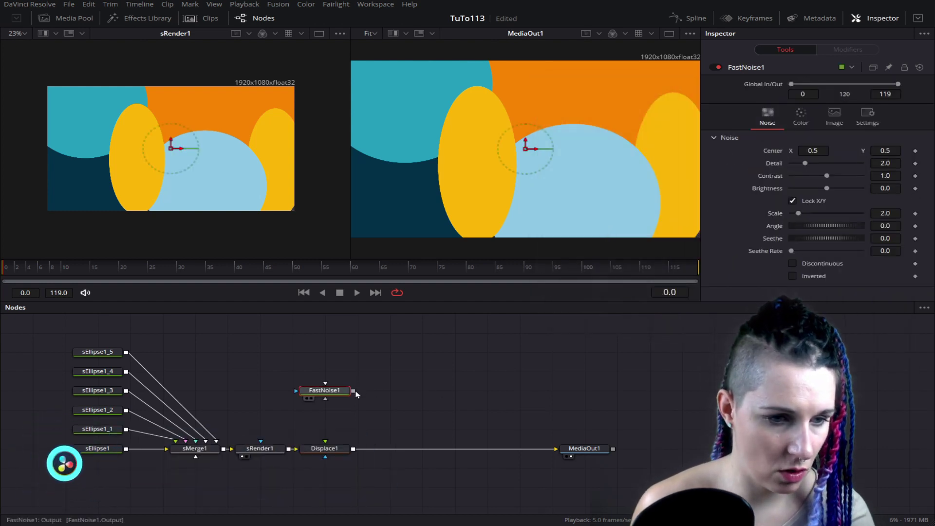
pyautogui.moveTo(354, 391); pyautogui.dragTo(324, 447)
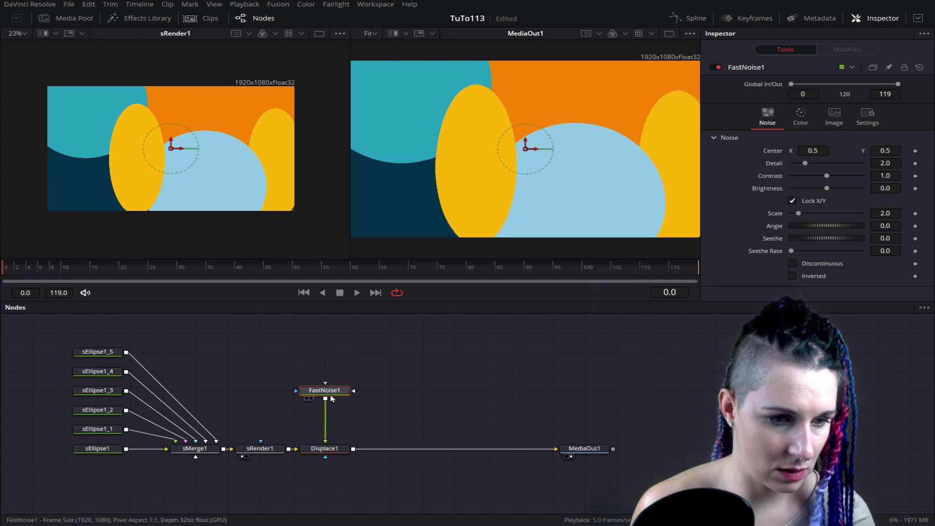
pyautogui.moveTo(338, 390); pyautogui.dragTo(338, 408)
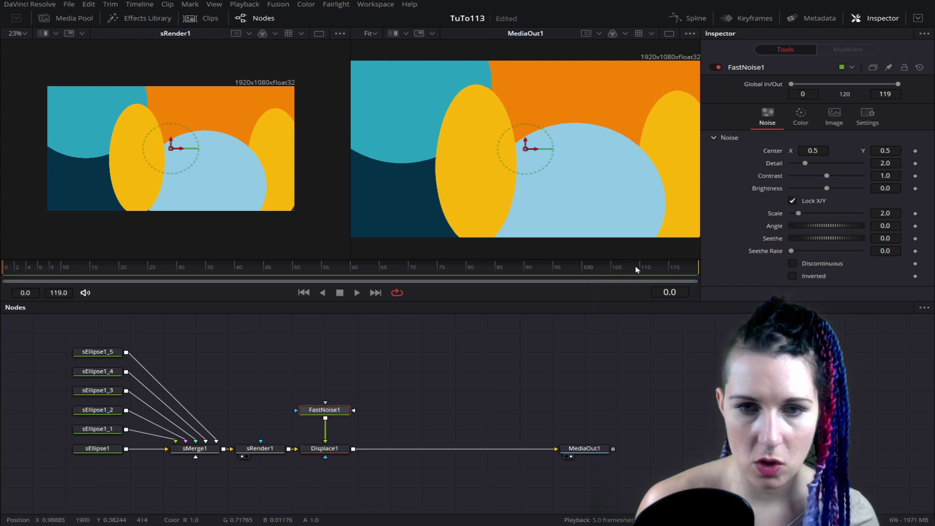
# Step: Set FastNoise1 brightness to 0.24 and detail to 8.35, previewing the noise in the left viewer
pyautogui.moveTo(817, 166); pyautogui.dragTo(830, 166)
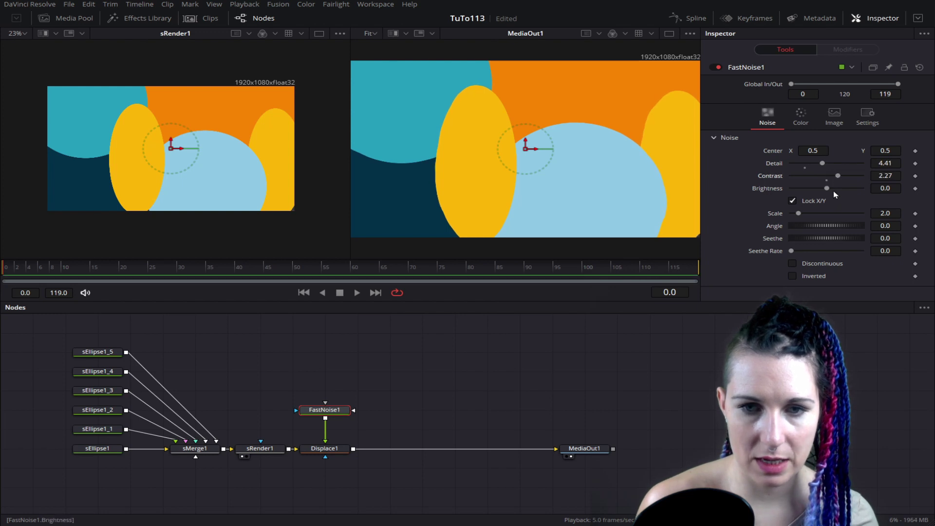
pyautogui.moveTo(828, 189); pyautogui.dragTo(835, 189)
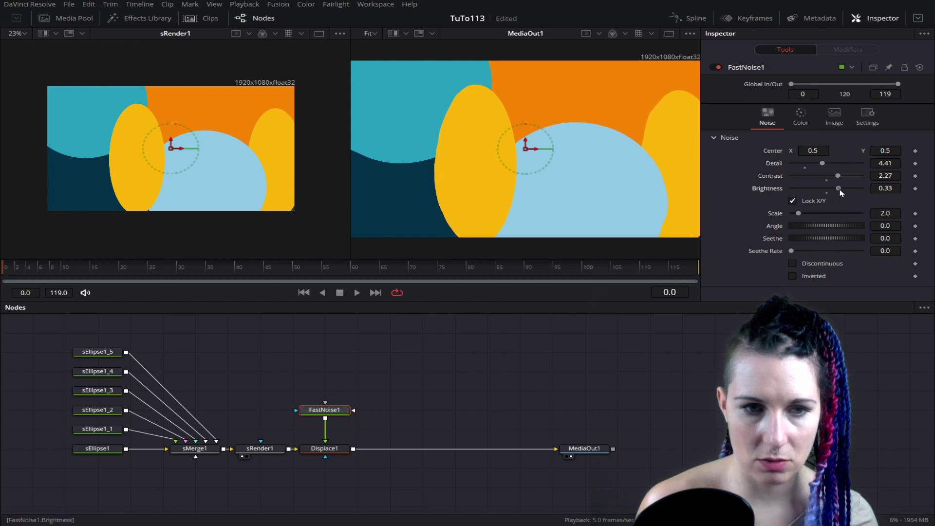
pyautogui.click(305, 418)
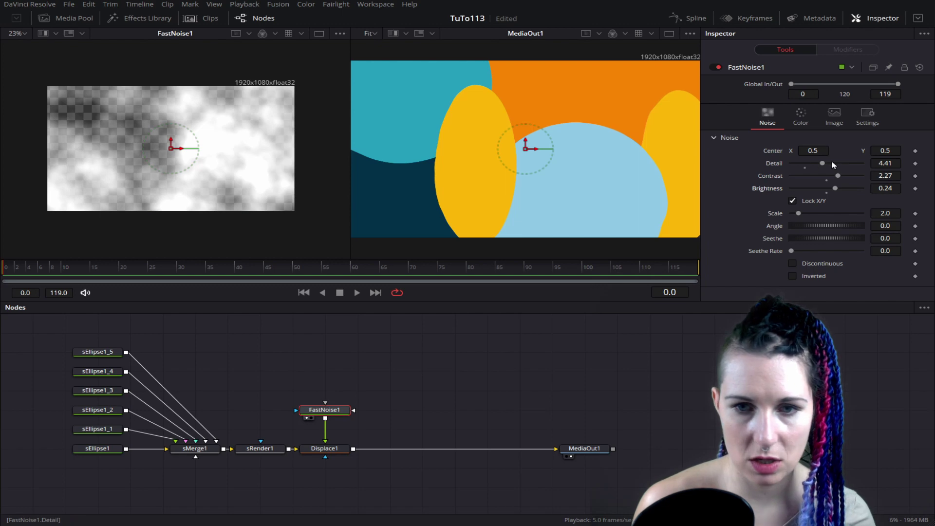
pyautogui.moveTo(829, 163)
pyautogui.mouseDown()
pyautogui.moveTo(852, 164)
pyautogui.moveTo(834, 177)
pyautogui.moveTo(852, 181)
pyautogui.mouseUp()
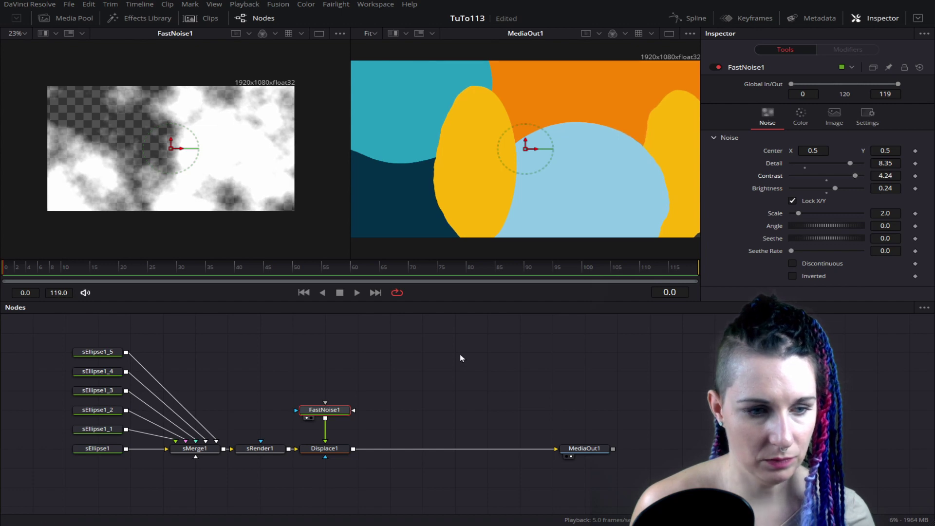
pyautogui.click(341, 448)
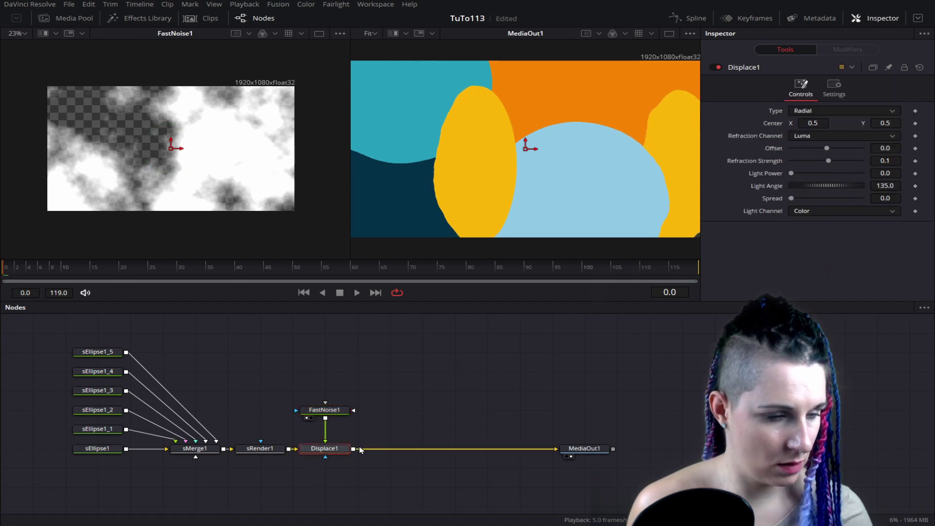
# Step: View Displace1 on the right and sRender1 on the left, then set Refraction Strength to 0.48
pyautogui.press('2')
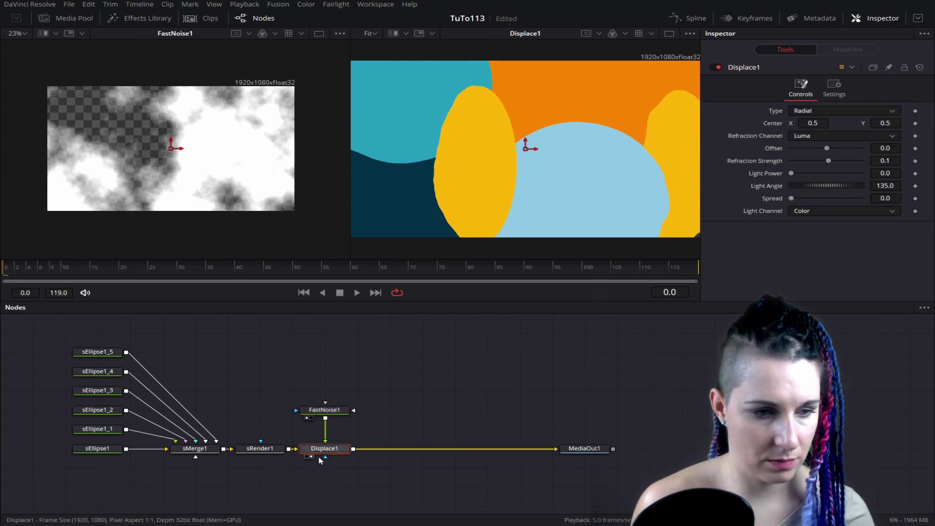
pyautogui.click(585, 448)
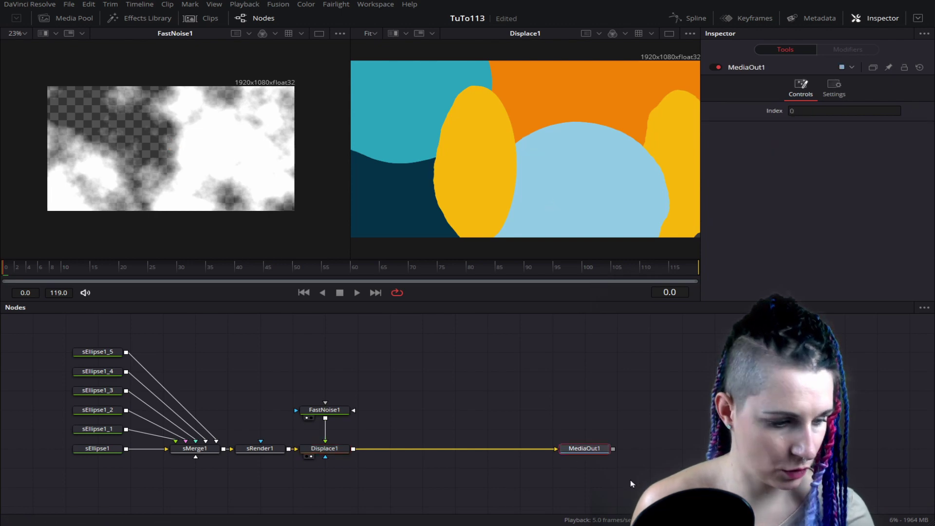
pyautogui.click(262, 452)
pyautogui.press('1')
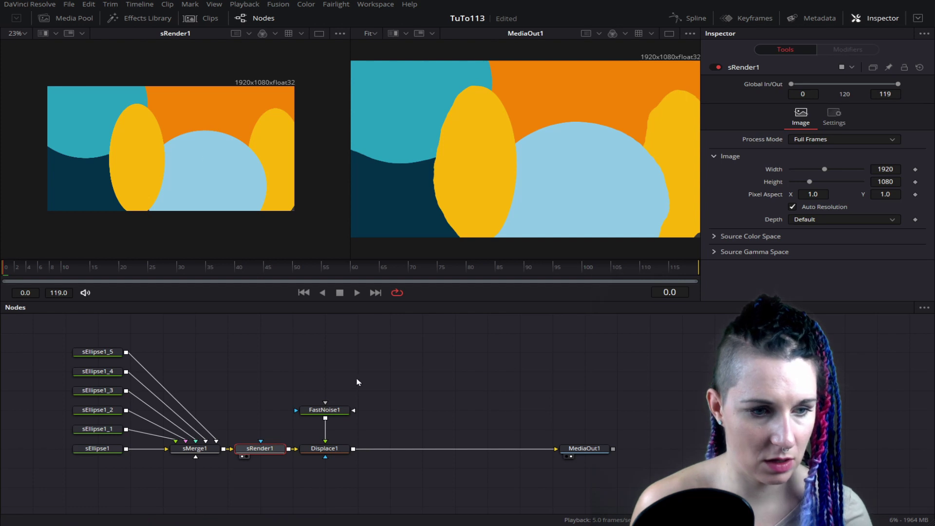
pyautogui.click(314, 448)
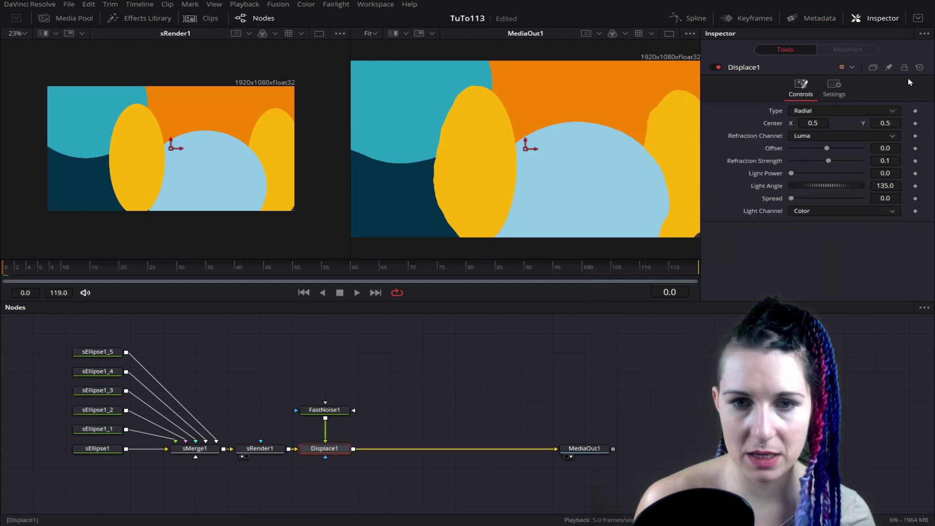
pyautogui.moveTo(833, 164); pyautogui.dragTo(839, 165)
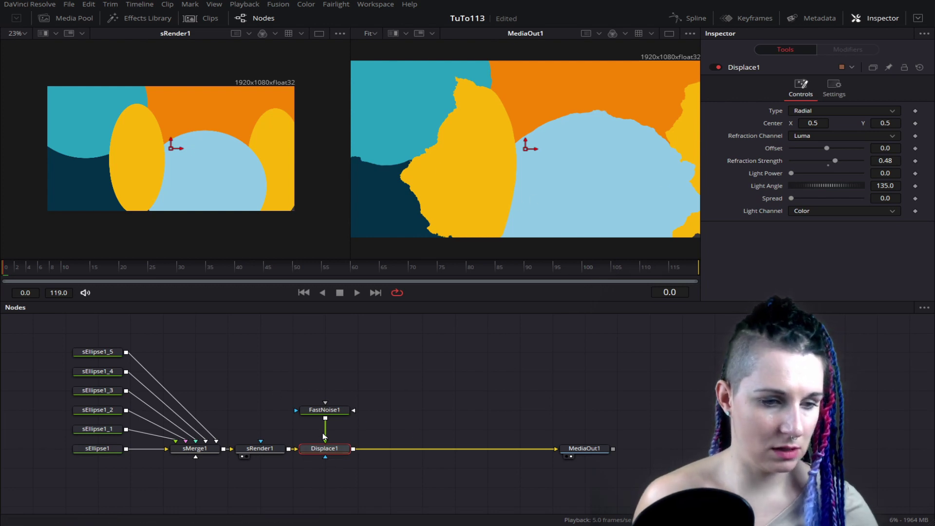
# Step: Add a Directional Blur node after Displace1 via the 'dire' search
pyautogui.hotkey('ctrl', 'space')
pyautogui.write('fn')
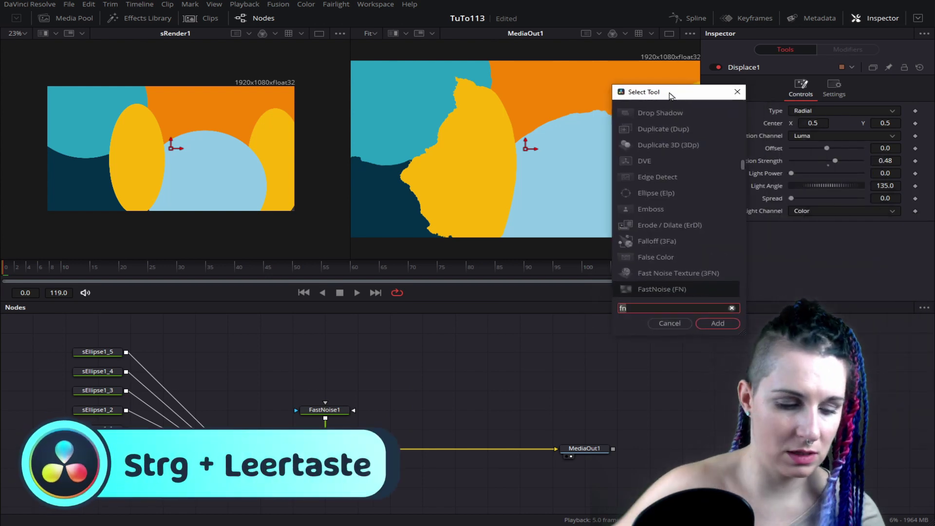
pyautogui.press('BackSpace')
pyautogui.press('BackSpace')
pyautogui.write('di')
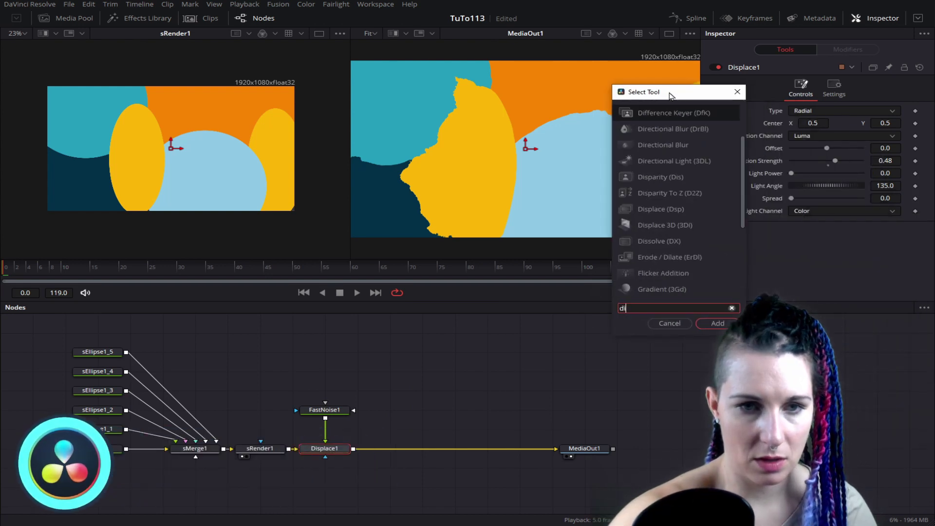
pyautogui.write('re')
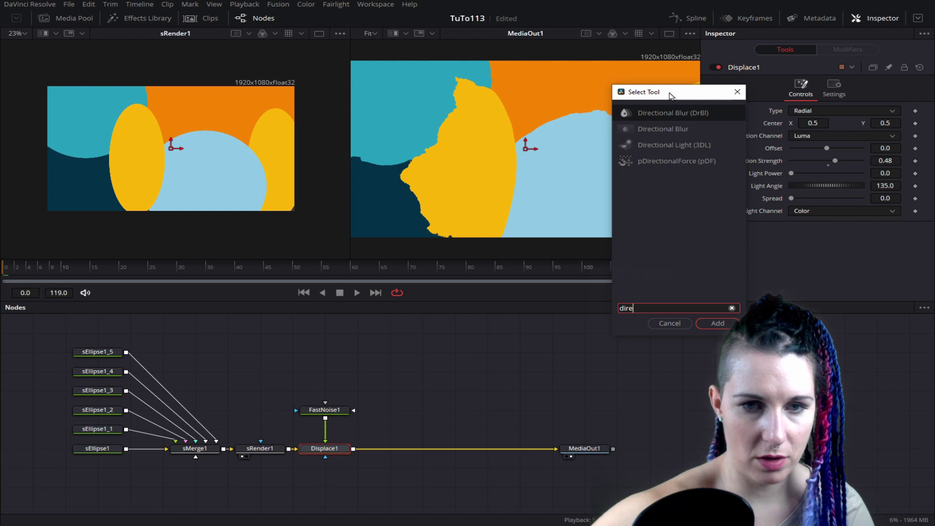
pyautogui.press('Return')
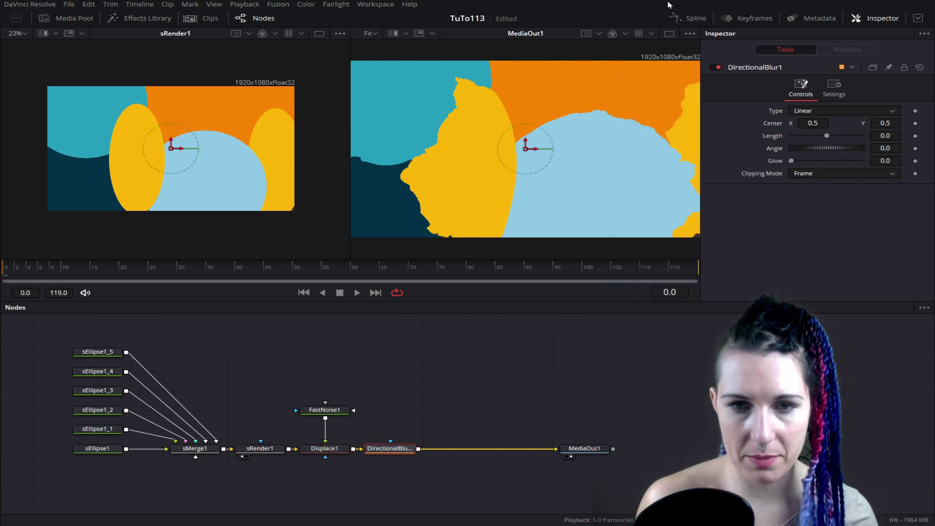
# Step: Set the blur to Length 0.4 and Angle 90, then drag Length down to about 0.25
pyautogui.click(885, 136)
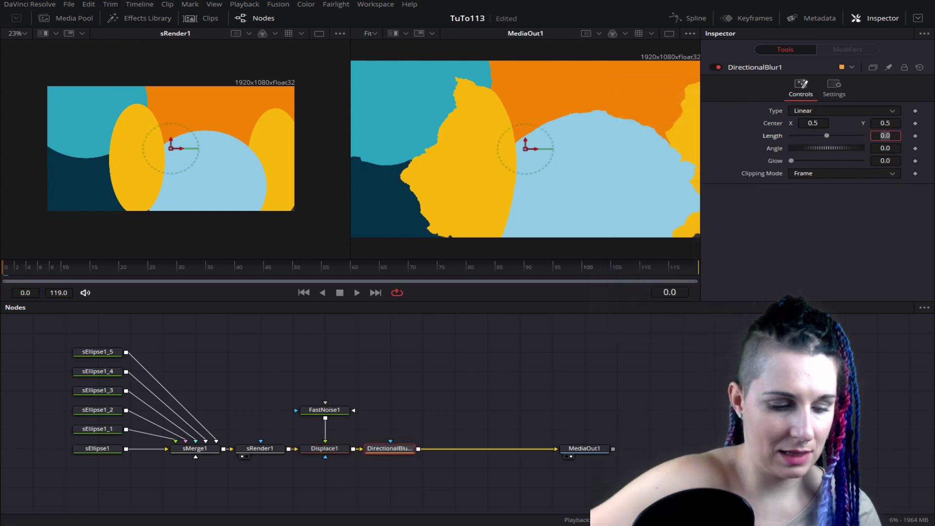
pyautogui.press('BackSpace')
pyautogui.press('Tab')
pyautogui.write('90')
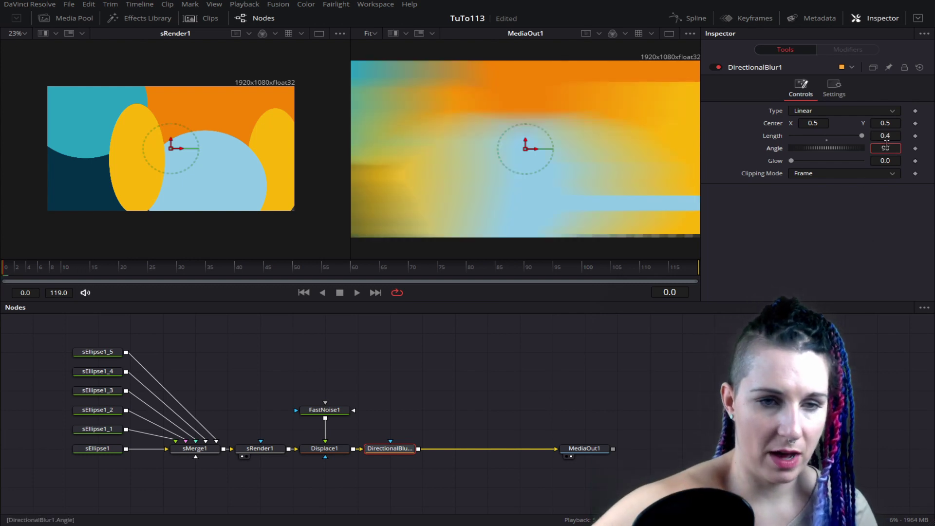
pyautogui.press('Tab')
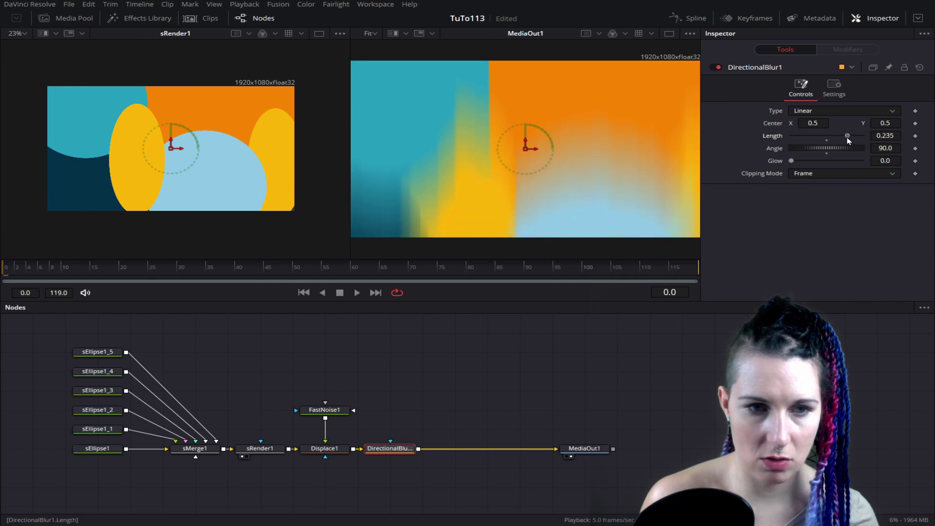
pyautogui.moveTo(848, 141)
pyautogui.mouseDown()
pyautogui.moveTo(835, 142)
pyautogui.moveTo(861, 141)
pyautogui.mouseUp()
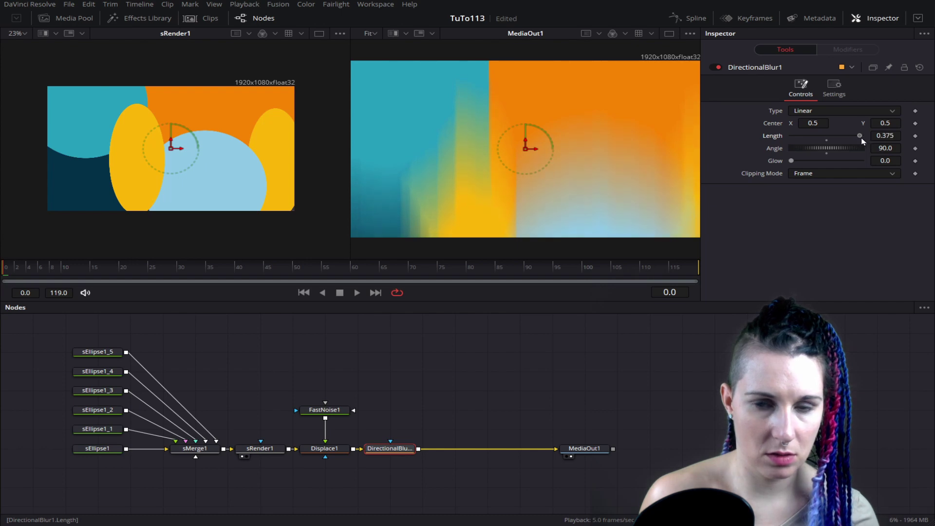
# Step: Retune FastNoise1 to Detail 6.06, Contrast 5.0 and Brightness 0.78, then reselect DirectionalBlur1
pyautogui.click(331, 411)
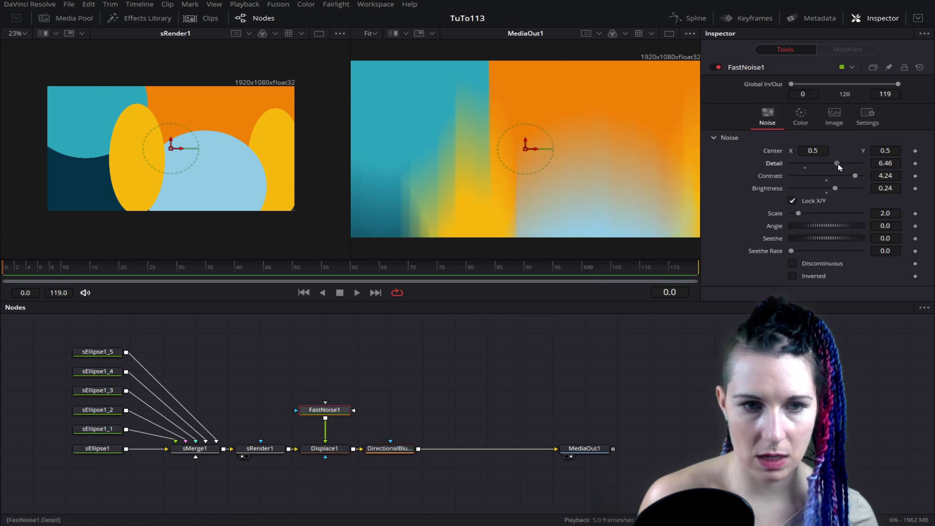
pyautogui.moveTo(838, 165)
pyautogui.mouseDown()
pyautogui.moveTo(799, 164)
pyautogui.moveTo(832, 166)
pyautogui.mouseUp()
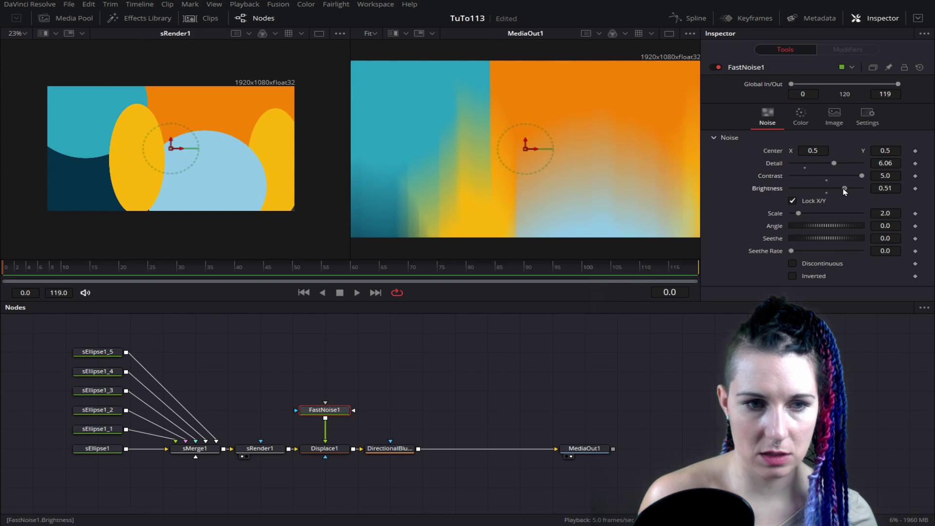
pyautogui.moveTo(845, 189); pyautogui.dragTo(860, 188)
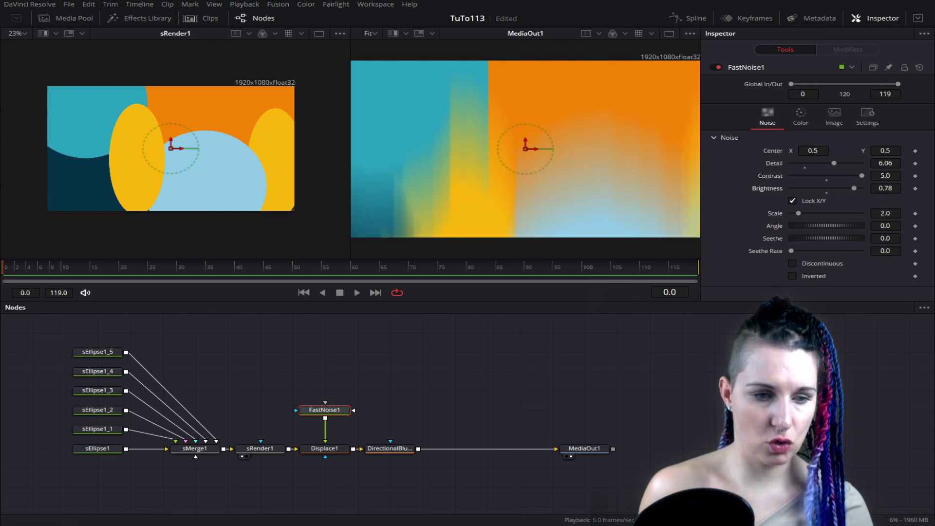
pyautogui.click(389, 448)
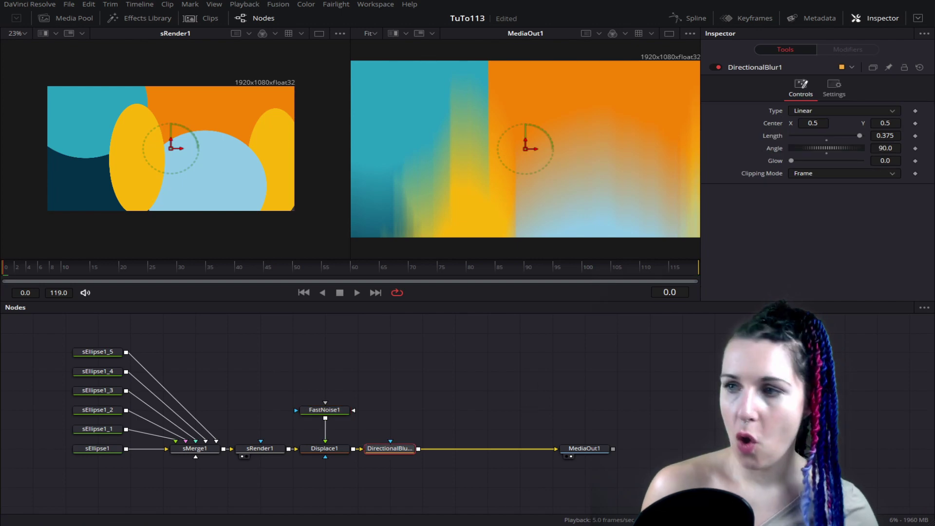
# Step: Add a Vortex node after DirectionalBlur1 with Size 8.94 and Power 10
pyautogui.hotkey('shift', 'space')
pyautogui.write('dire')
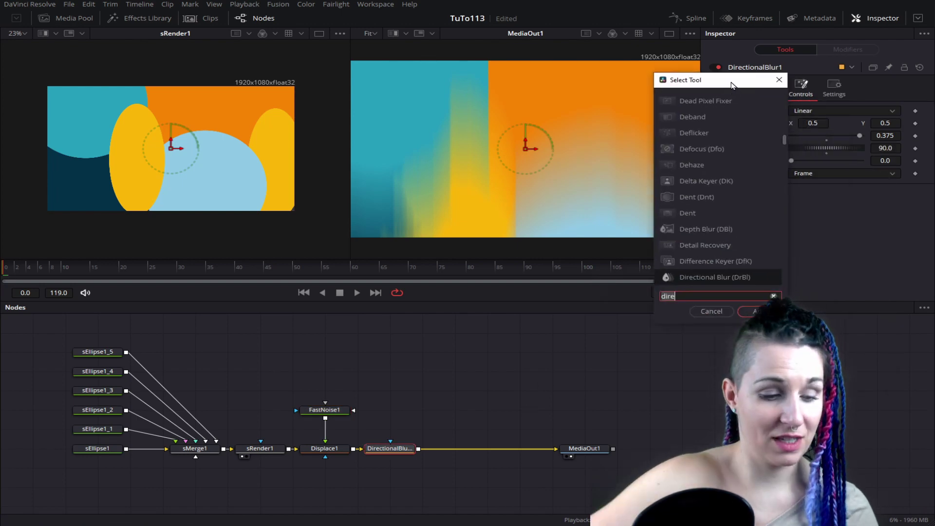
pyautogui.press('BackSpace')
pyautogui.press('BackSpace')
pyautogui.press('BackSpace')
pyautogui.write('vor')
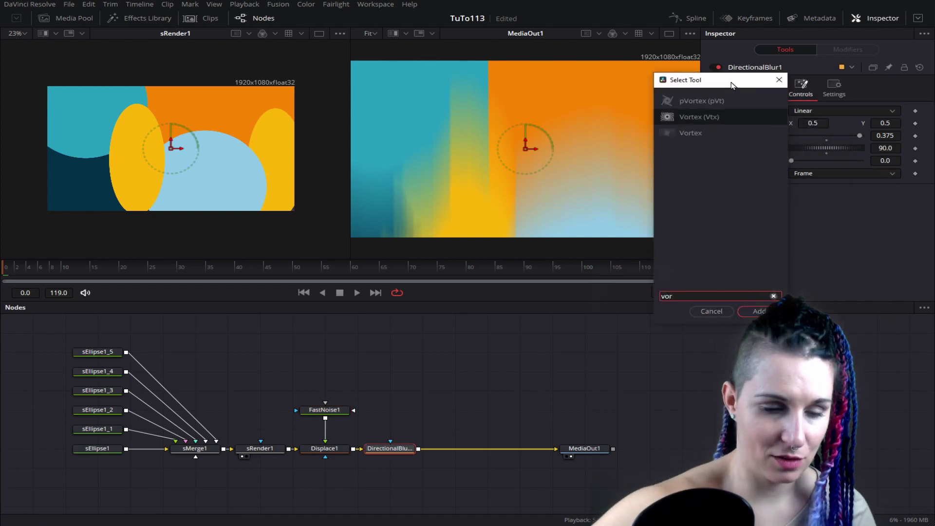
pyautogui.press('Return')
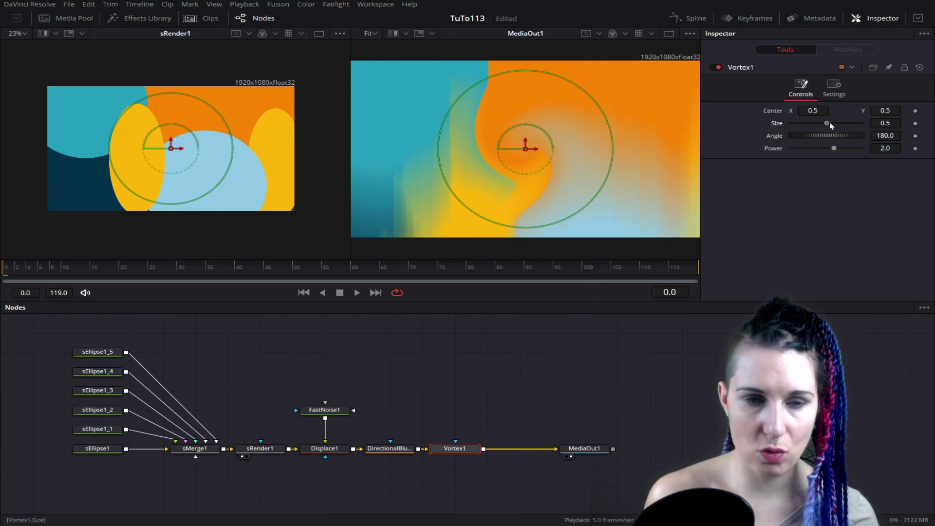
pyautogui.moveTo(828, 122); pyautogui.dragTo(861, 129)
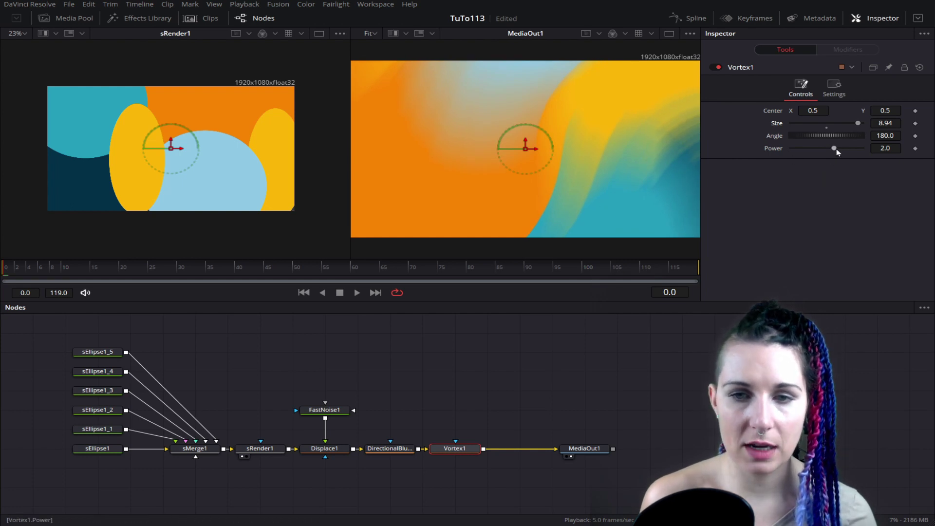
pyautogui.moveTo(835, 148); pyautogui.dragTo(862, 149)
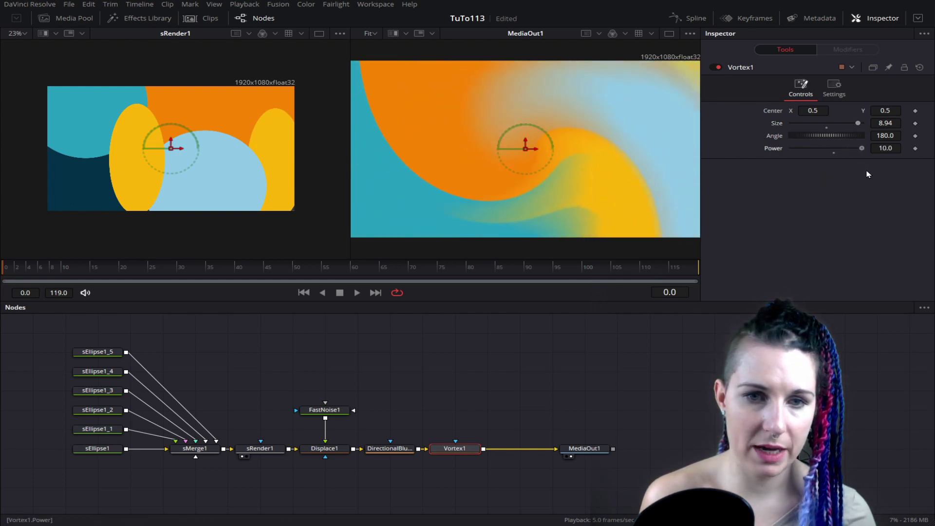
# Step: Twist the Vortex1 angle to 545.2, move its centre down-left, and space out MediaOut1
pyautogui.moveTo(813, 136)
pyautogui.mouseDown()
pyautogui.moveTo(914, 134)
pyautogui.moveTo(894, 138)
pyautogui.mouseUp()
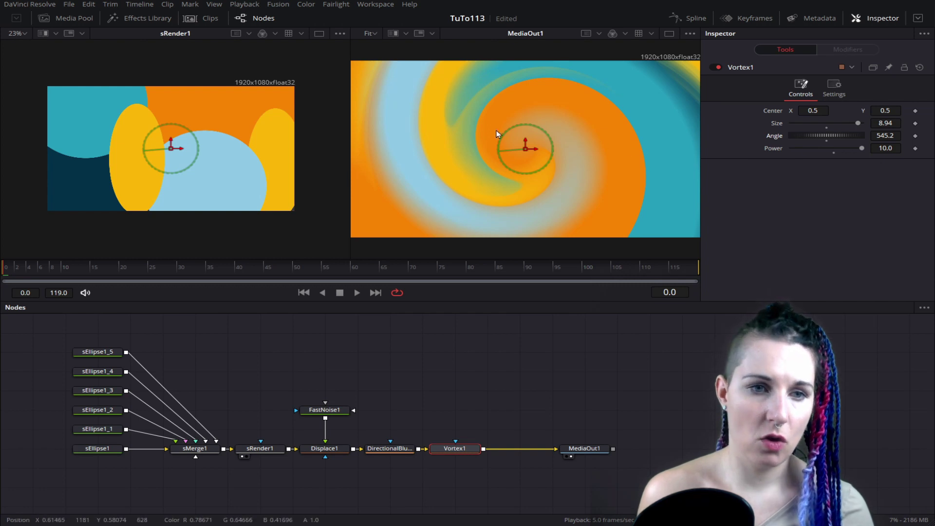
pyautogui.moveTo(525, 147)
pyautogui.mouseDown()
pyautogui.moveTo(448, 190)
pyautogui.moveTo(421, 126)
pyautogui.moveTo(516, 101)
pyautogui.moveTo(560, 186)
pyautogui.moveTo(503, 199)
pyautogui.mouseUp()
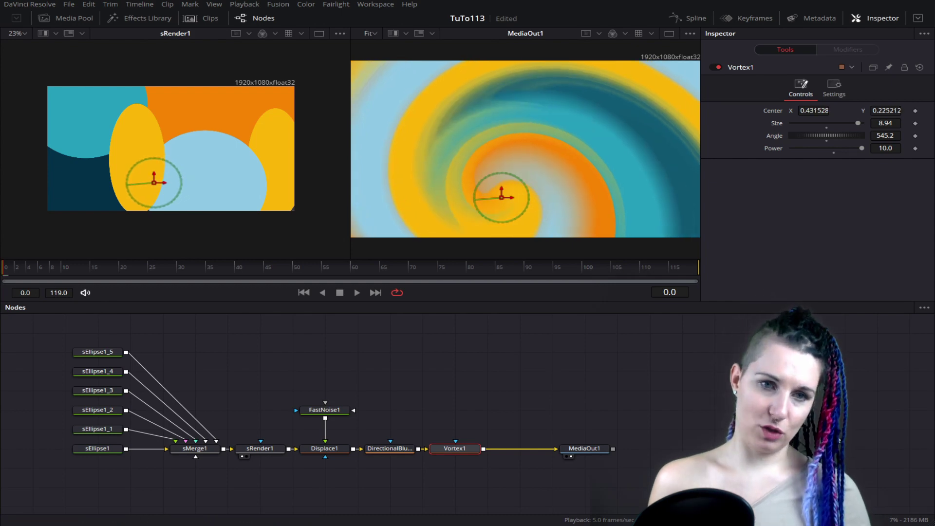
pyautogui.moveTo(584, 448); pyautogui.dragTo(682, 448)
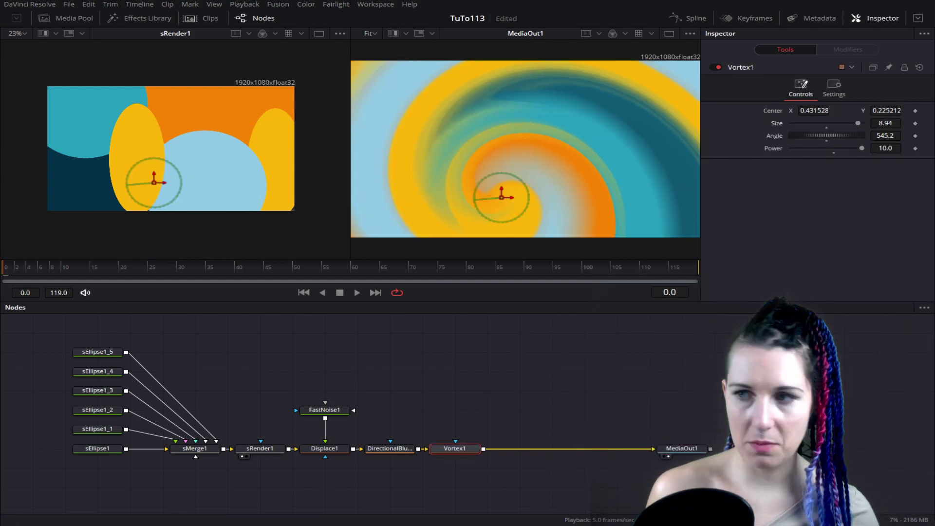
# Step: Insert a Blur1 node between Vortex1 and MediaOut1, then box-select the ellipse, merge and render nodes
pyautogui.hotkey('ctrl', 'space')
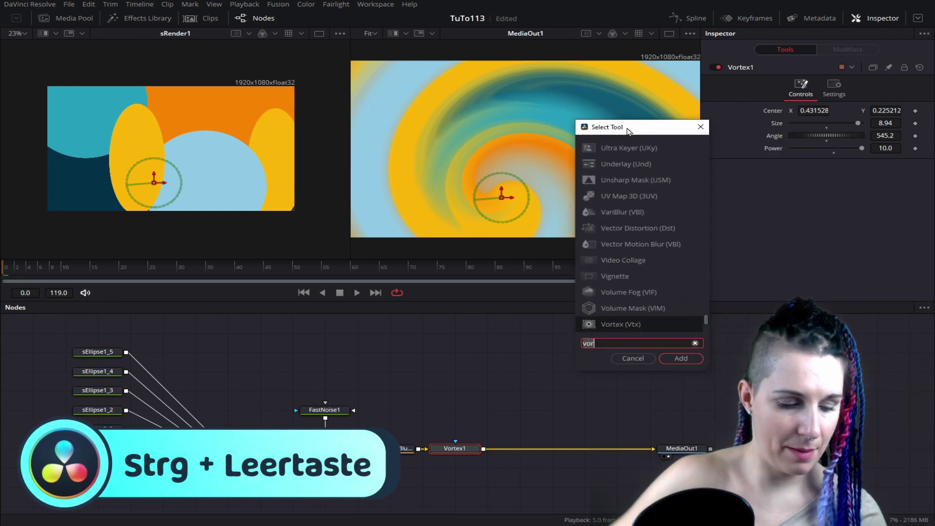
pyautogui.write('blur')
pyautogui.press('Return')
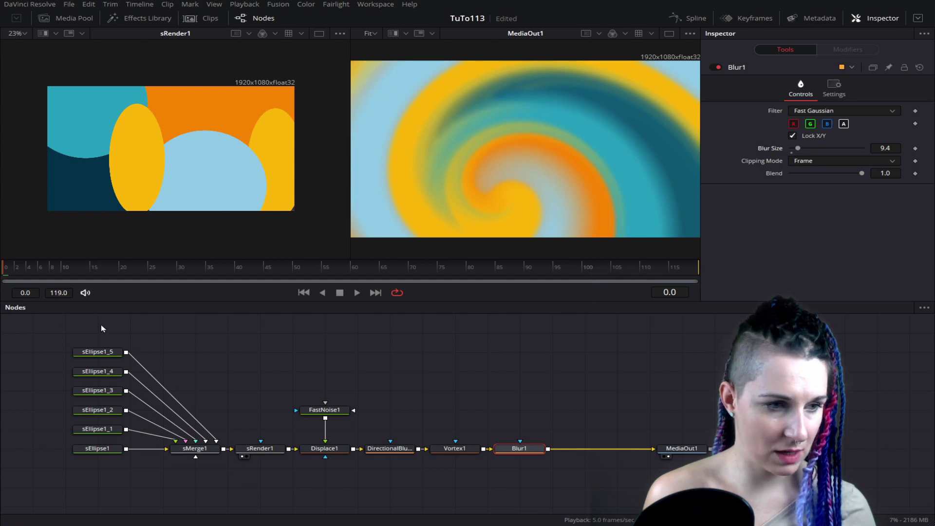
pyautogui.moveTo(100, 325); pyautogui.dragTo(272, 484)
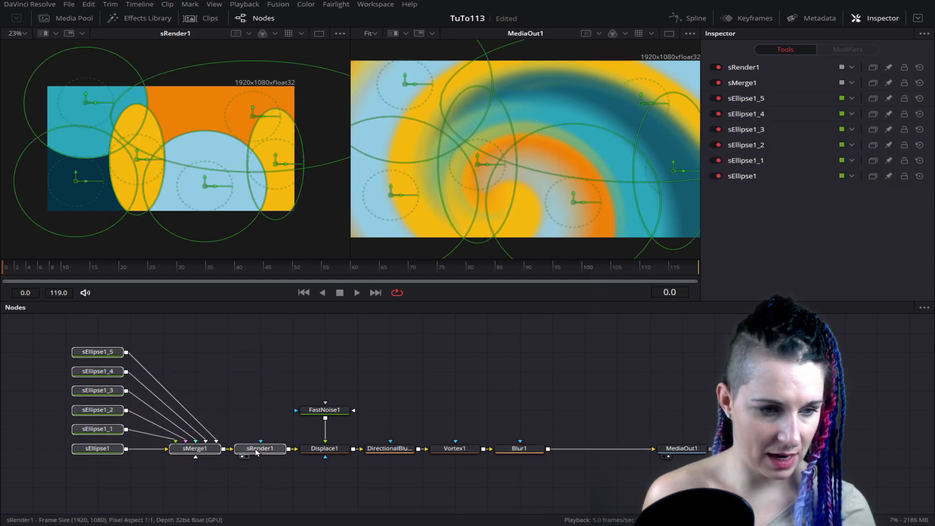
# Step: Shift the ellipse nodes left and insert a Transform after sRender1 with Edges set to Wrap
pyautogui.moveTo(251, 452); pyautogui.dragTo(155, 453)
pyautogui.click(147, 453)
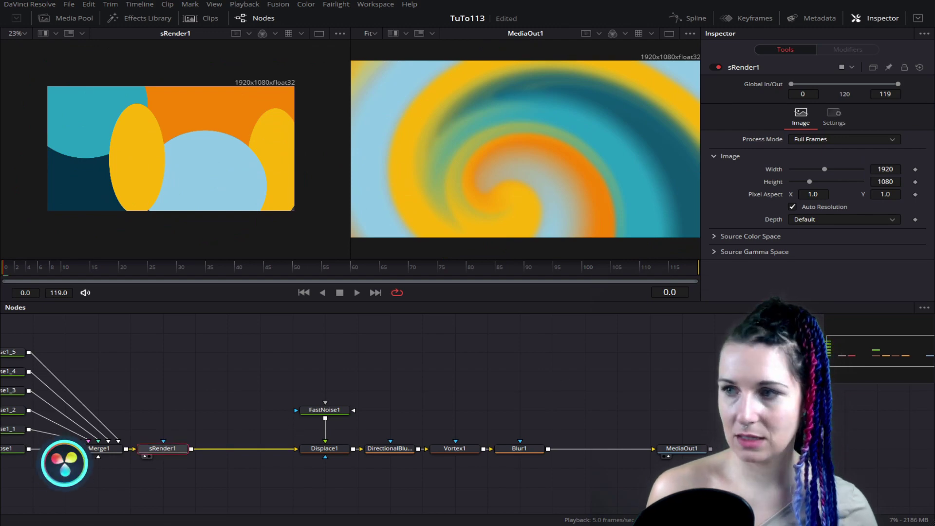
pyautogui.hotkey('ctrl', 'space')
pyautogui.write('blur')
pyautogui.moveTo(742, 136); pyautogui.dragTo(431, 89)
pyautogui.press('BackSpace')
pyautogui.press('BackSpace')
pyautogui.press('BackSpace')
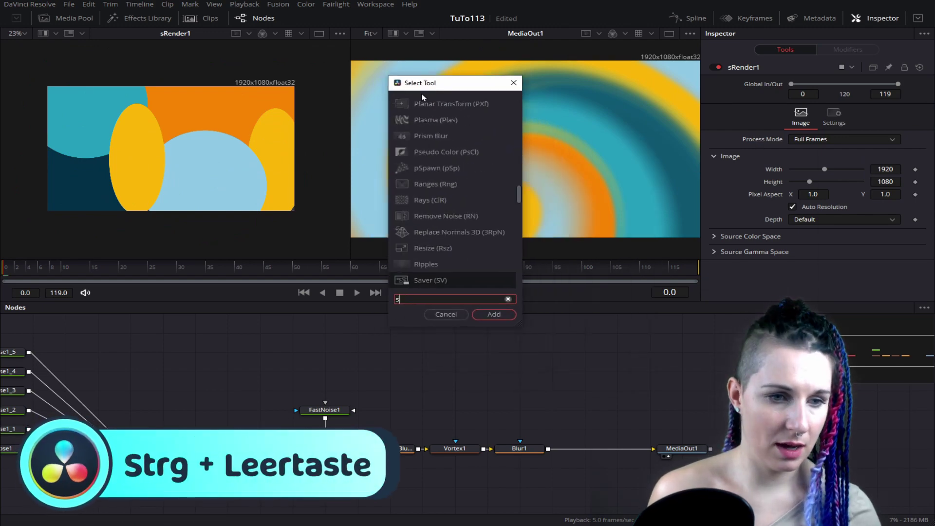
pyautogui.write('xf')
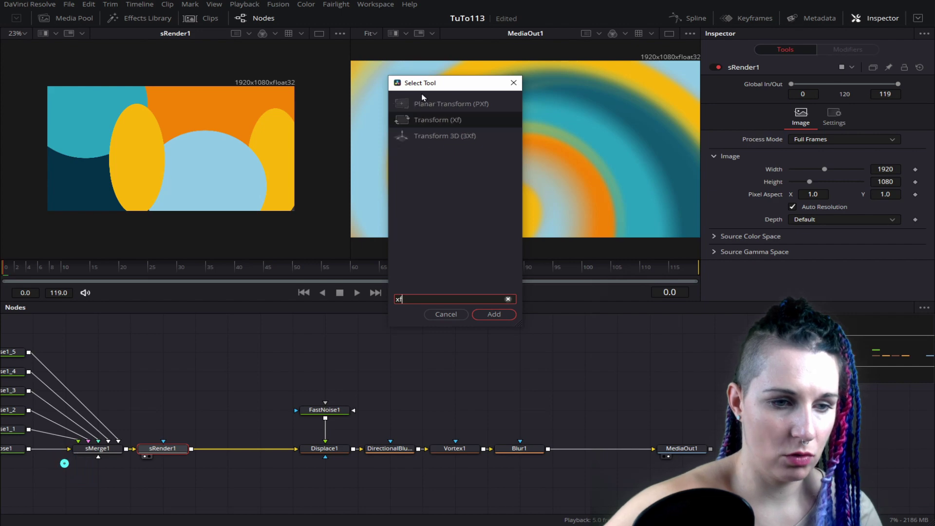
pyautogui.press('Return')
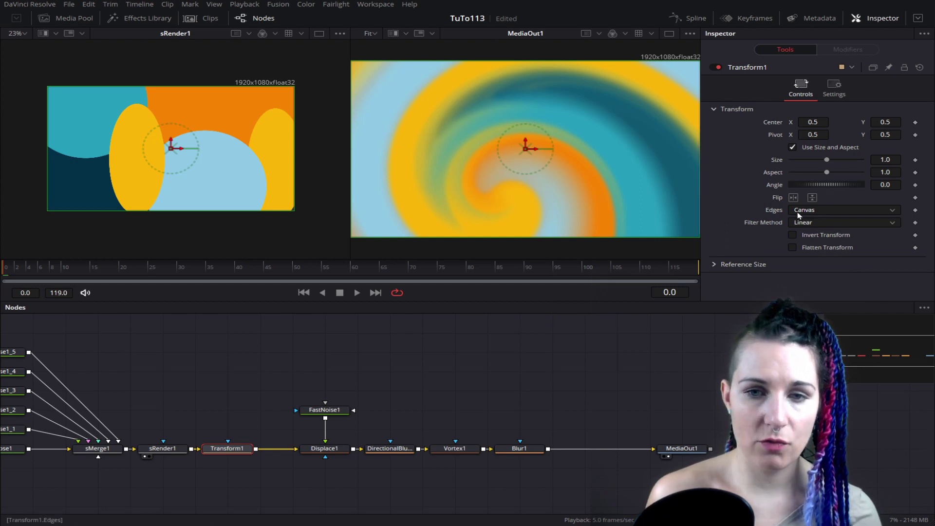
pyautogui.click(820, 211)
pyautogui.click(822, 234)
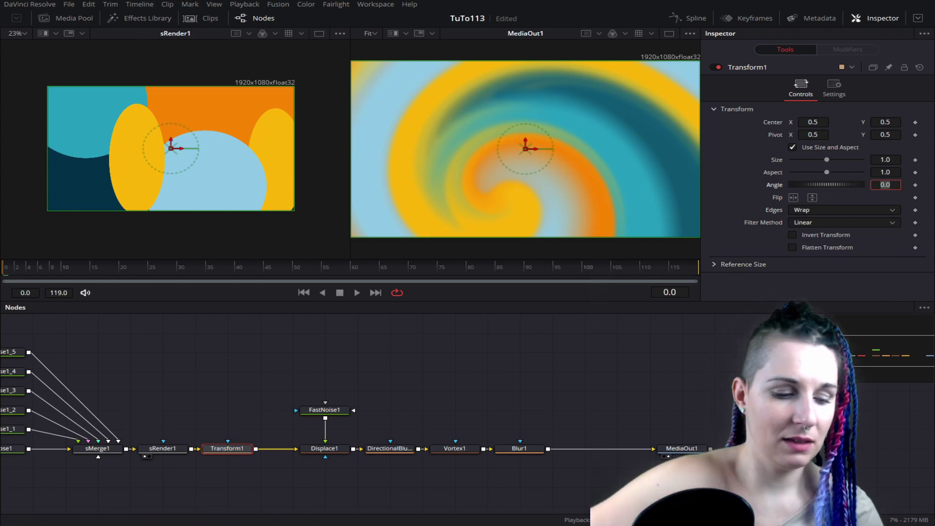
# Step: Drive Transform1's Angle with the expression time*0.1 and play back to preview the rotation
pyautogui.write('-')
pyautogui.press('Return')
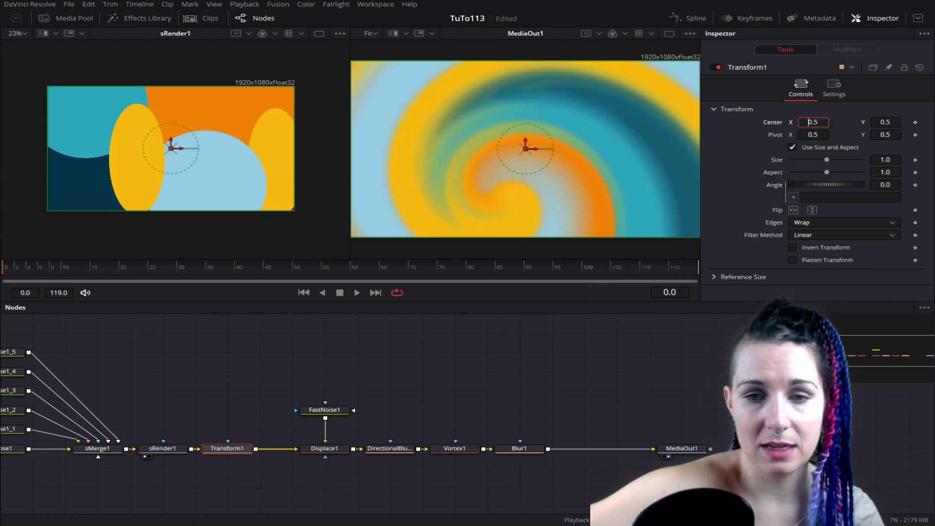
pyautogui.click(813, 197)
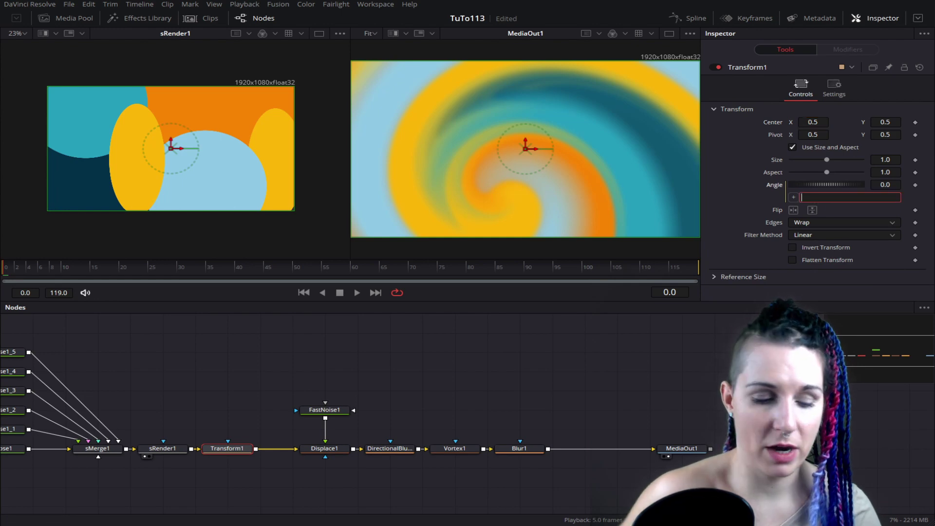
pyautogui.write('time*0.1')
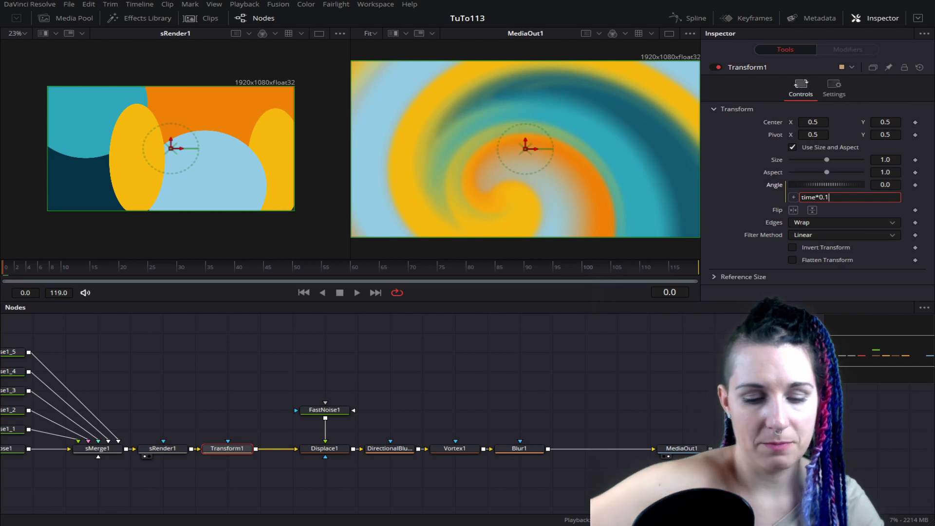
pyautogui.press('Return')
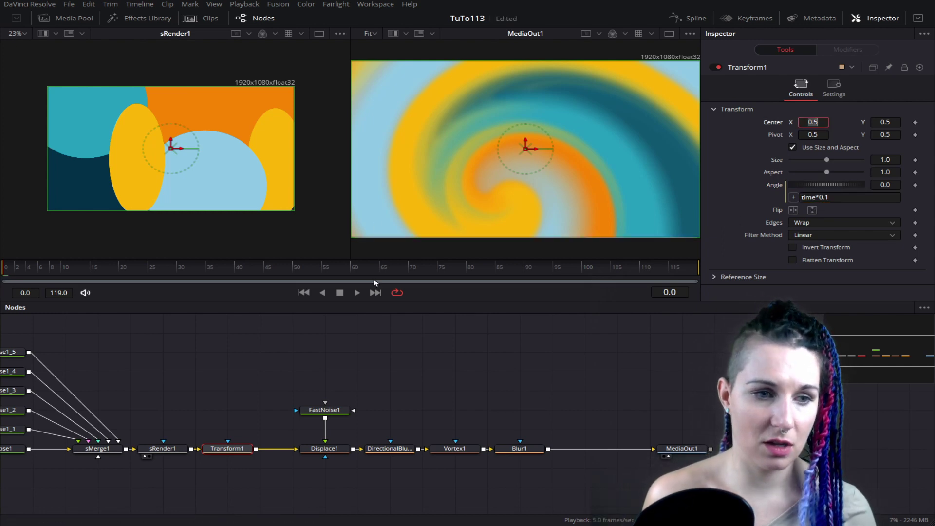
pyautogui.click(357, 293)
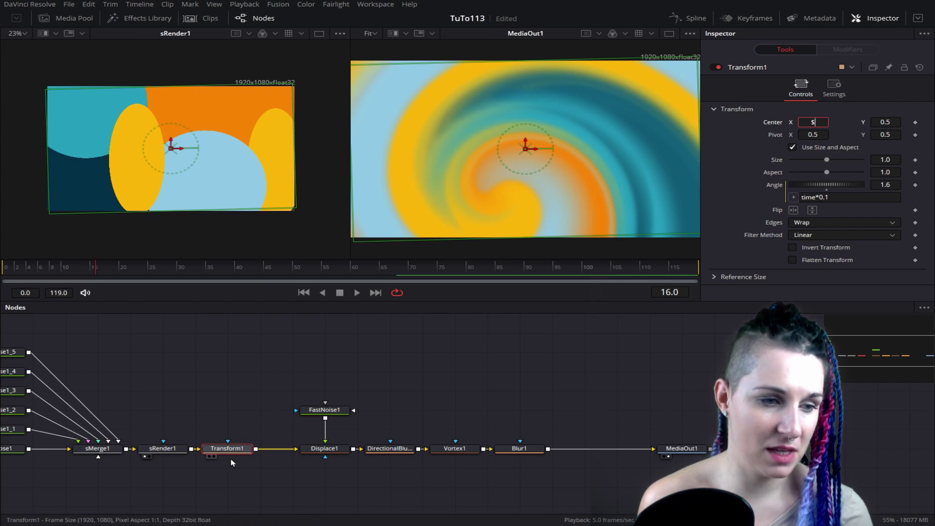
# Step: Raise FastNoise1 Detail to 7.01 and Scale to 2.2
pyautogui.click(319, 414)
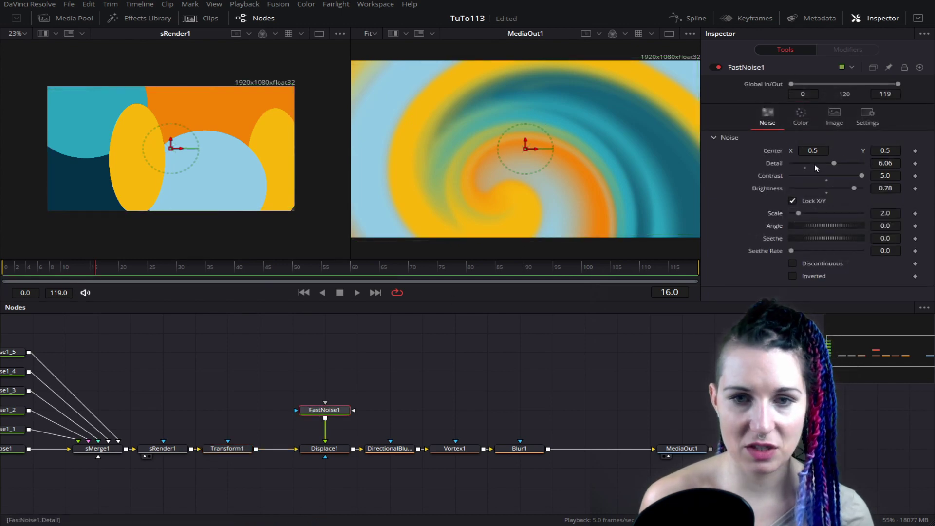
pyautogui.moveTo(836, 166); pyautogui.dragTo(842, 171)
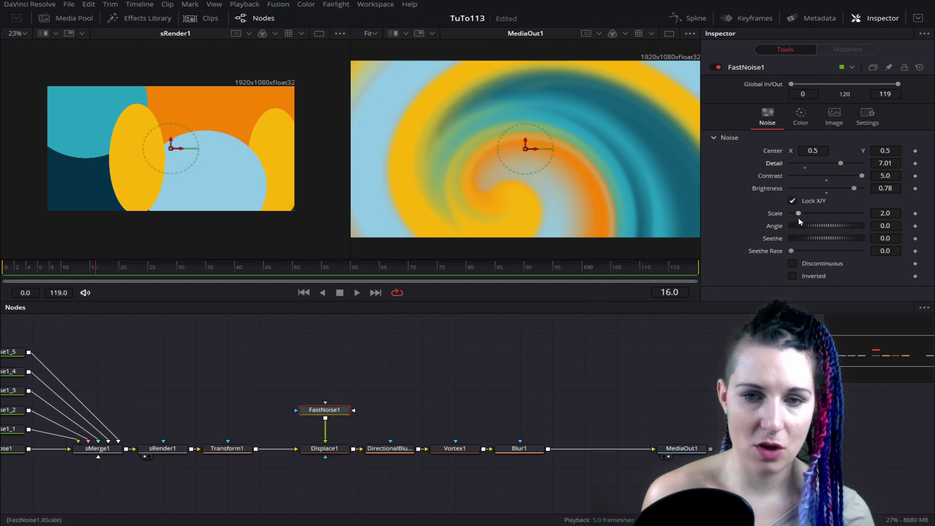
pyautogui.moveTo(799, 215)
pyautogui.mouseDown()
pyautogui.moveTo(811, 220)
pyautogui.moveTo(798, 216)
pyautogui.mouseUp()
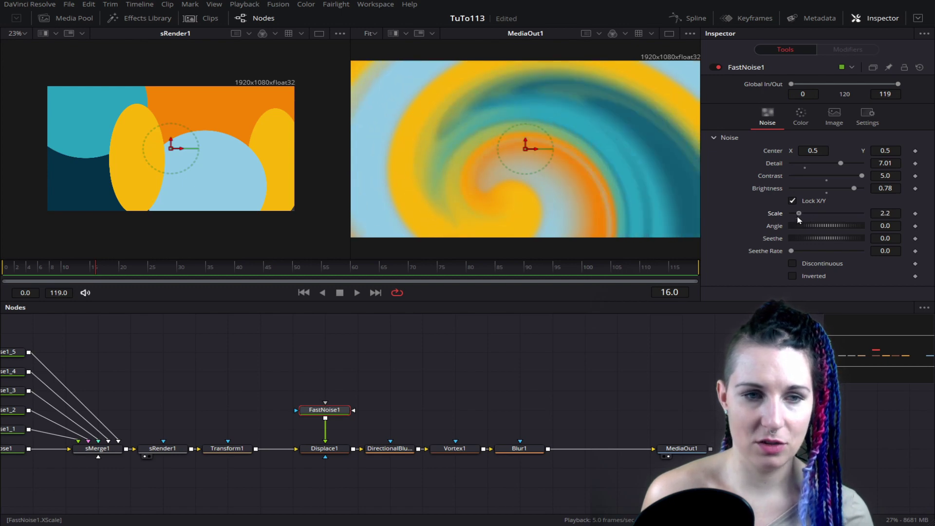
# Step: Review the Displace1 and DirectionalBlur1 settings, then leave compositing to view the finished swirl
pyautogui.click(338, 452)
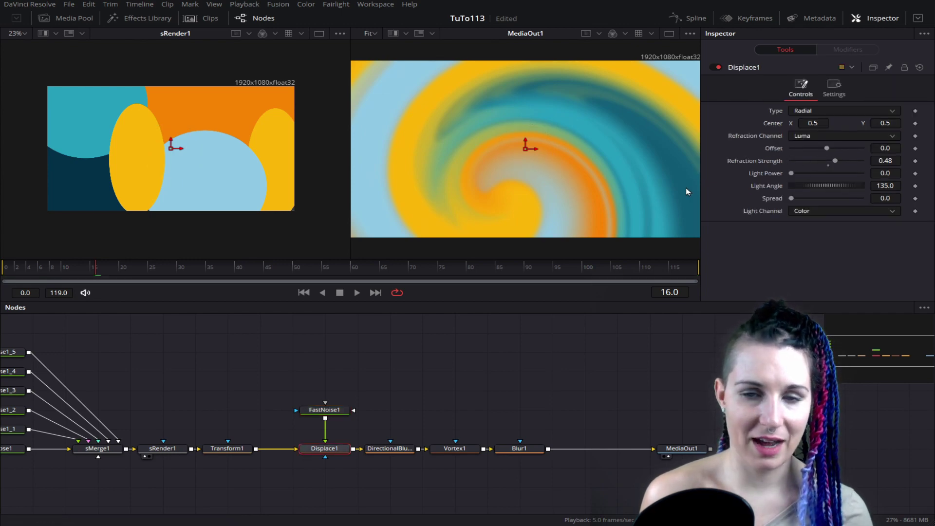
pyautogui.click(387, 448)
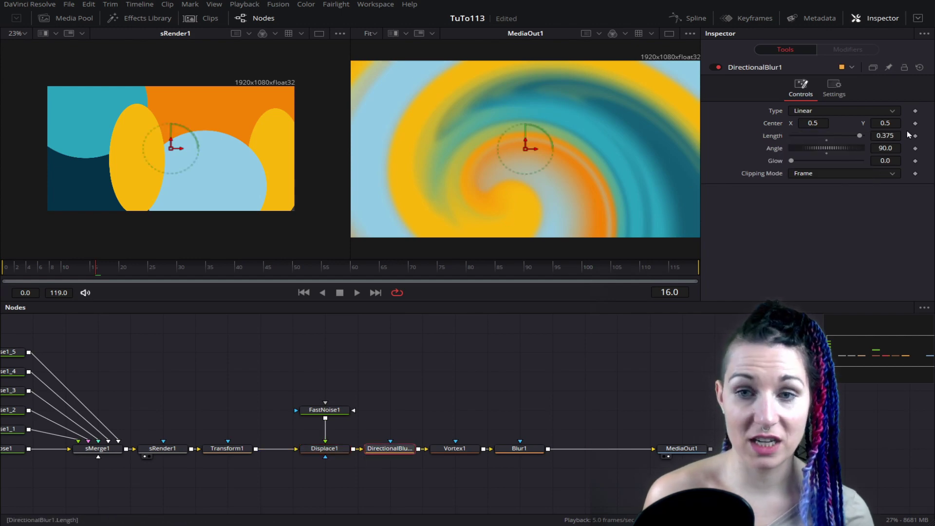
pyautogui.click(498, 368)
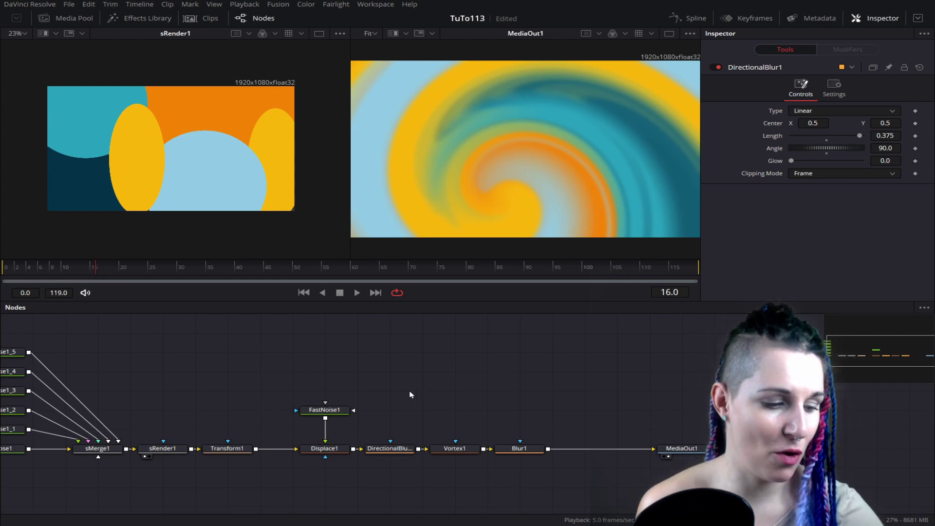
pyautogui.hotkey('shift', '4')
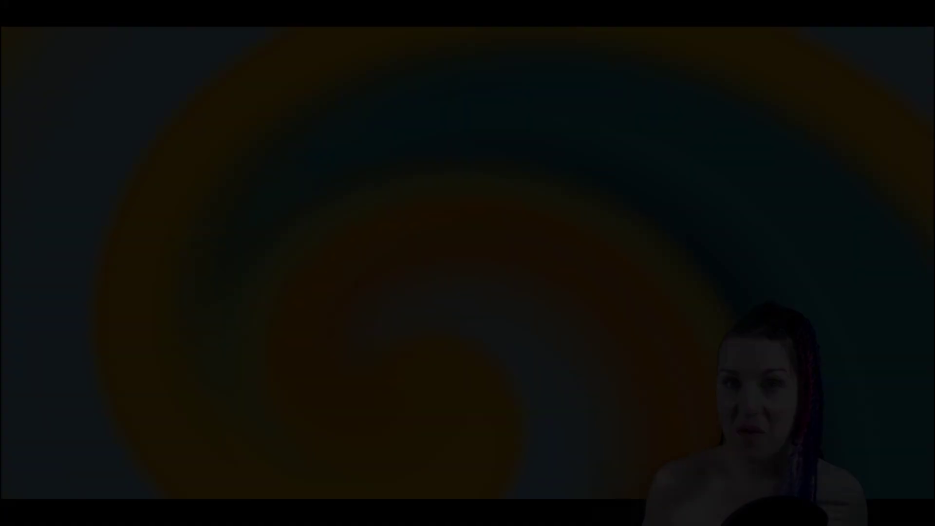